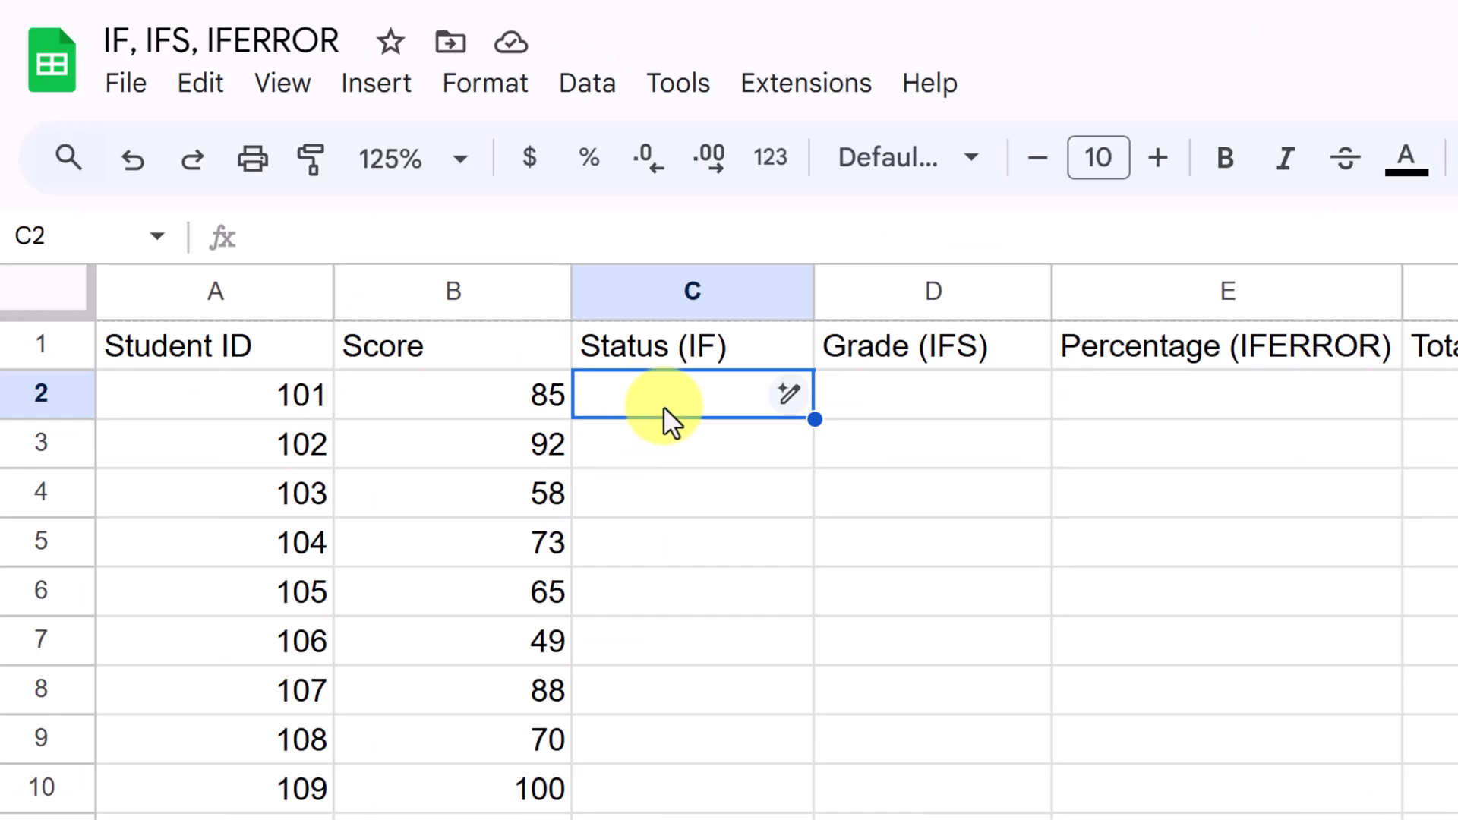
Start an =IF( formula in C2 and show the IF function's help.
type("=")
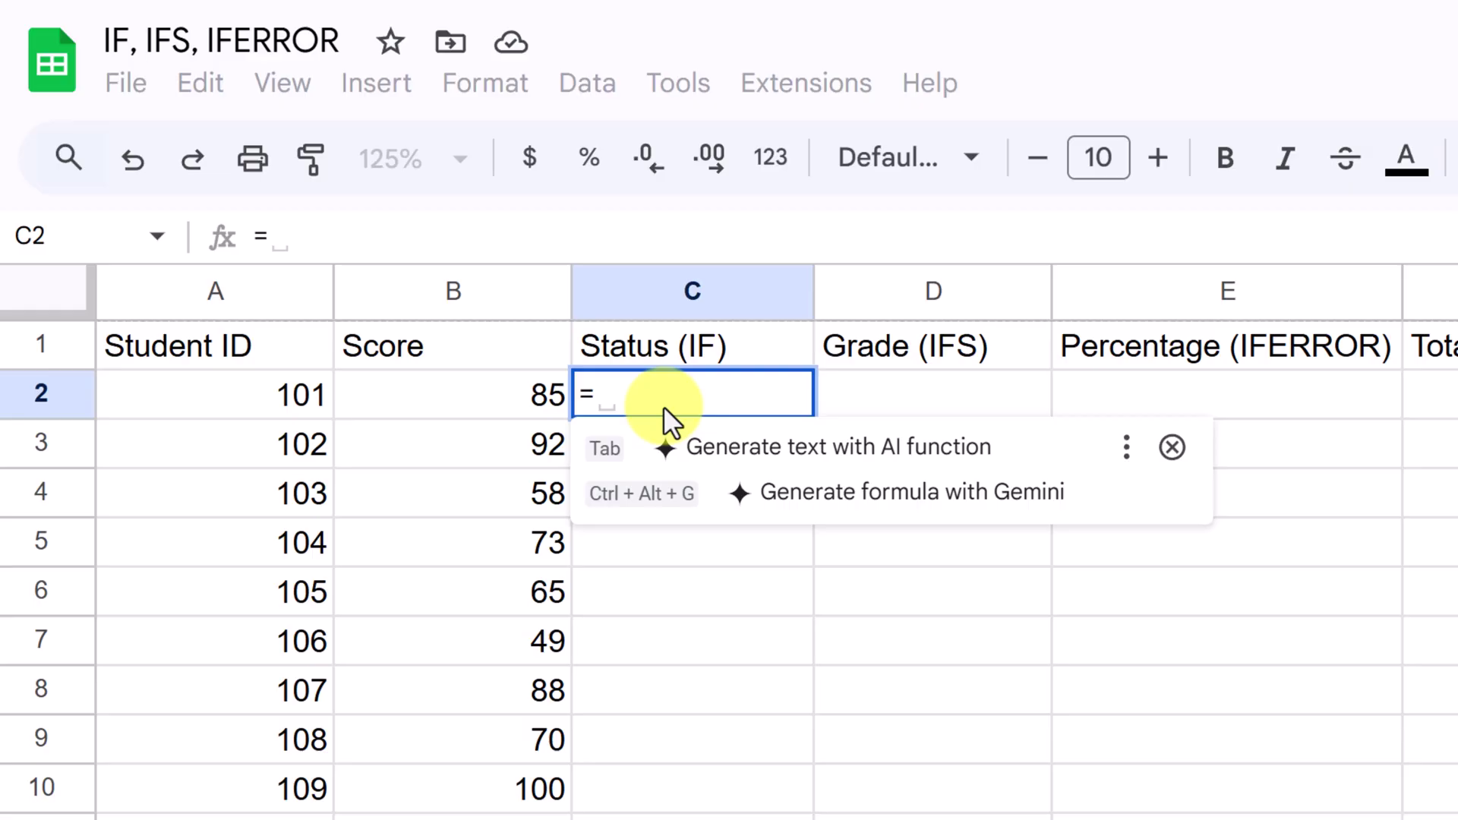
type("if")
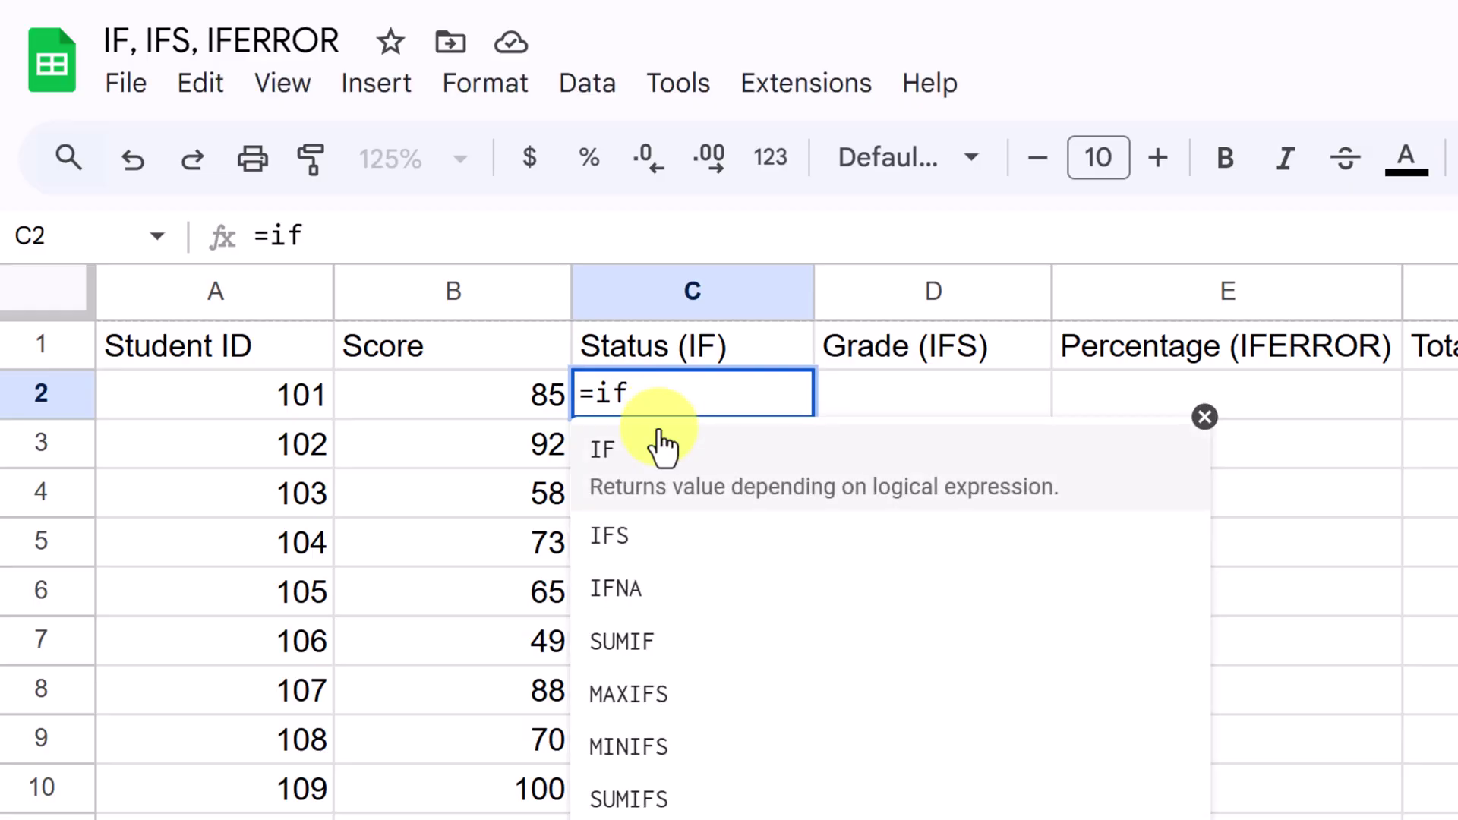
left_click(681, 486)
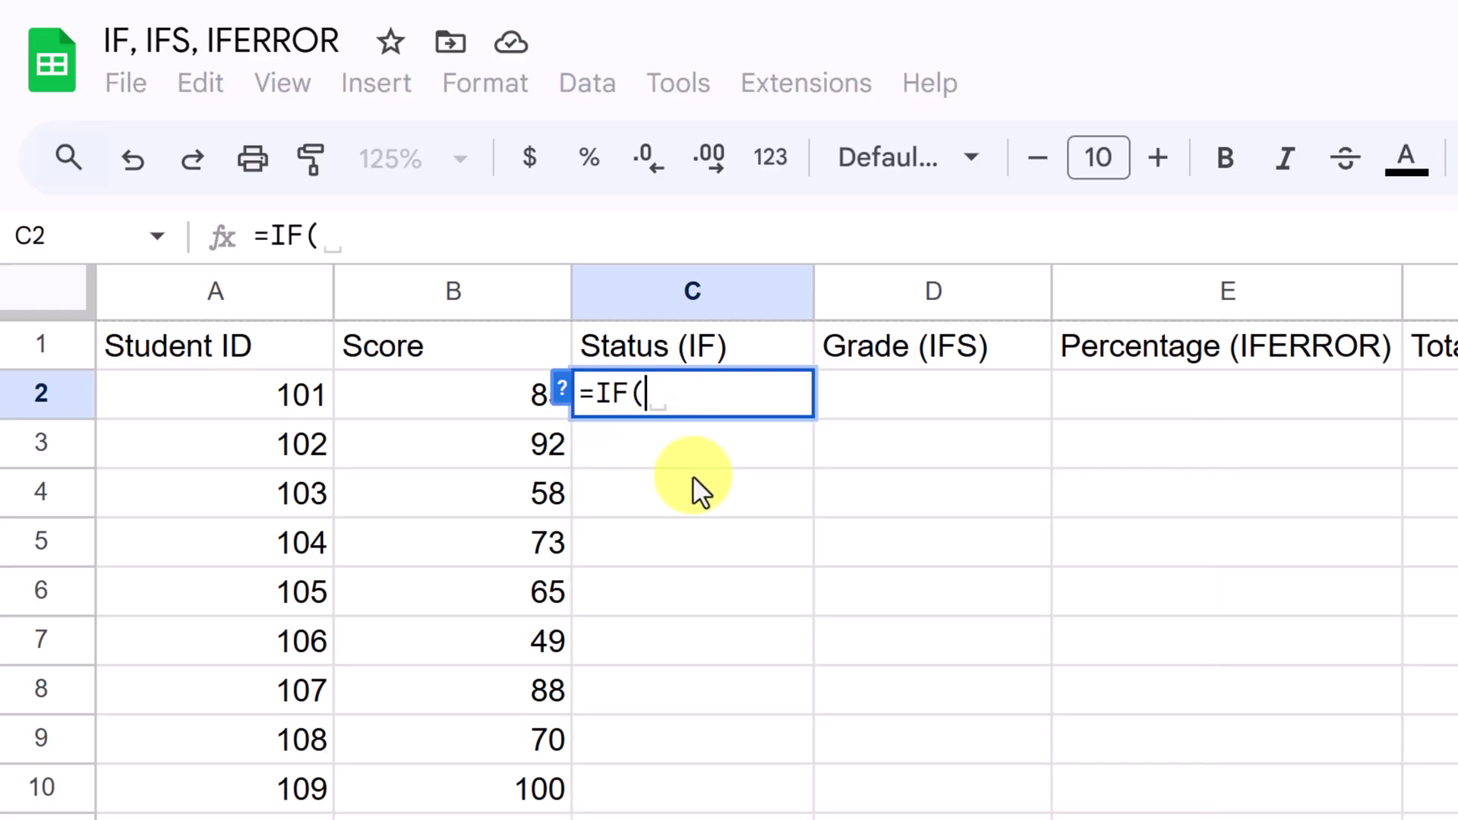
left_click(563, 395)
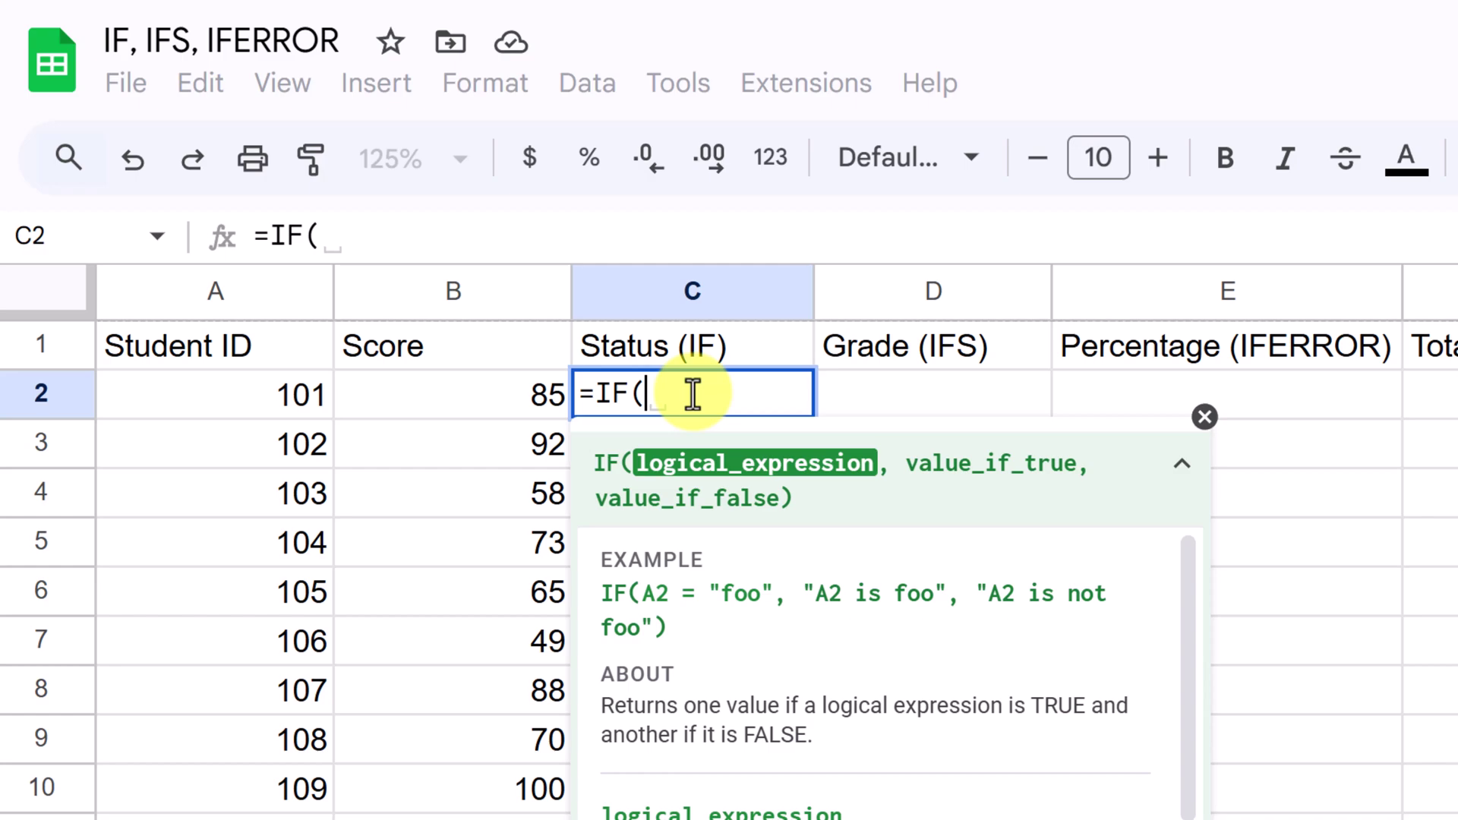
Complete C2 as =IF(B2>=60,"Passed","Needs more work").
left_click(462, 393)
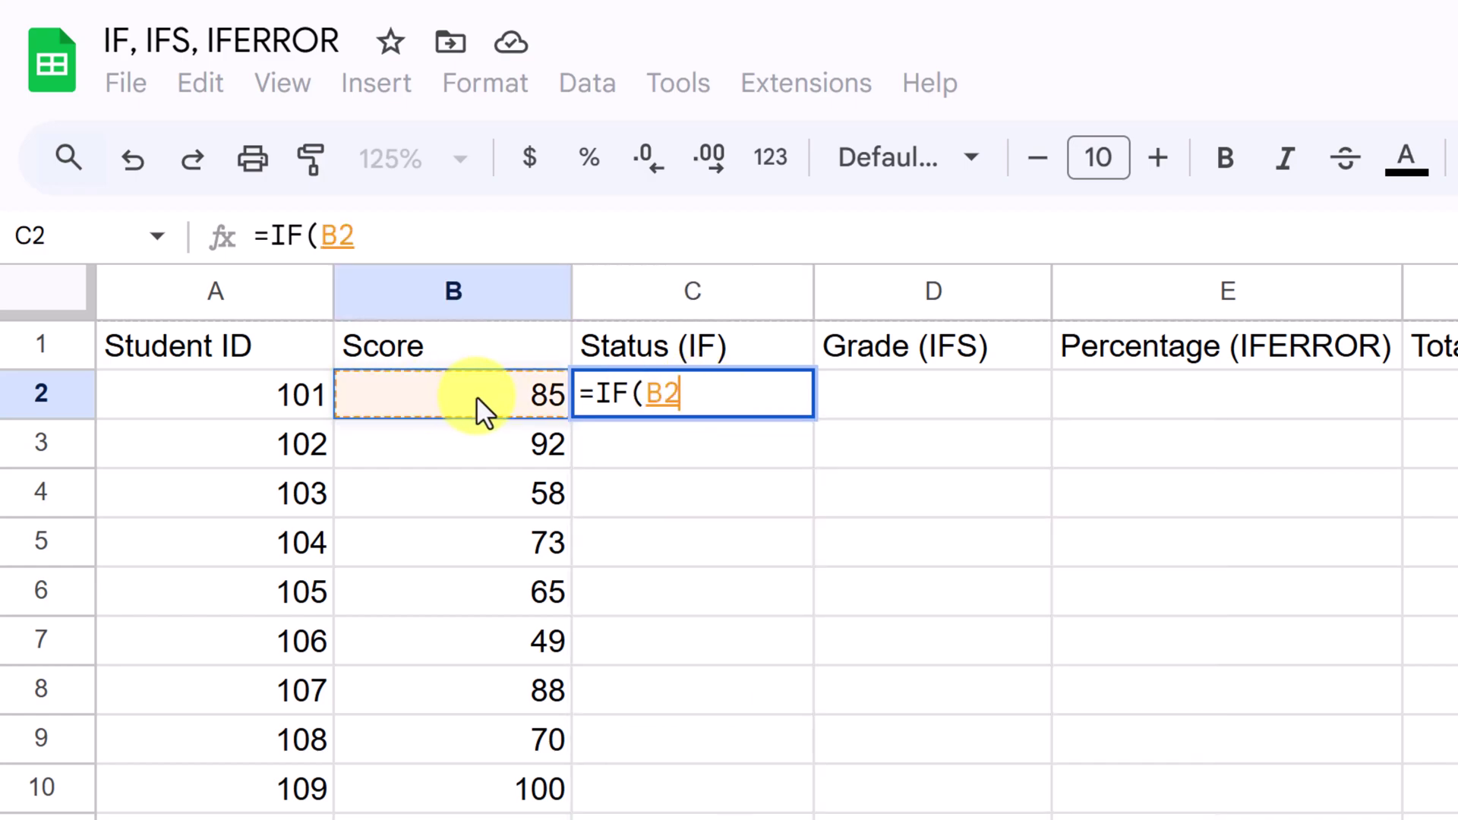
type(">=")
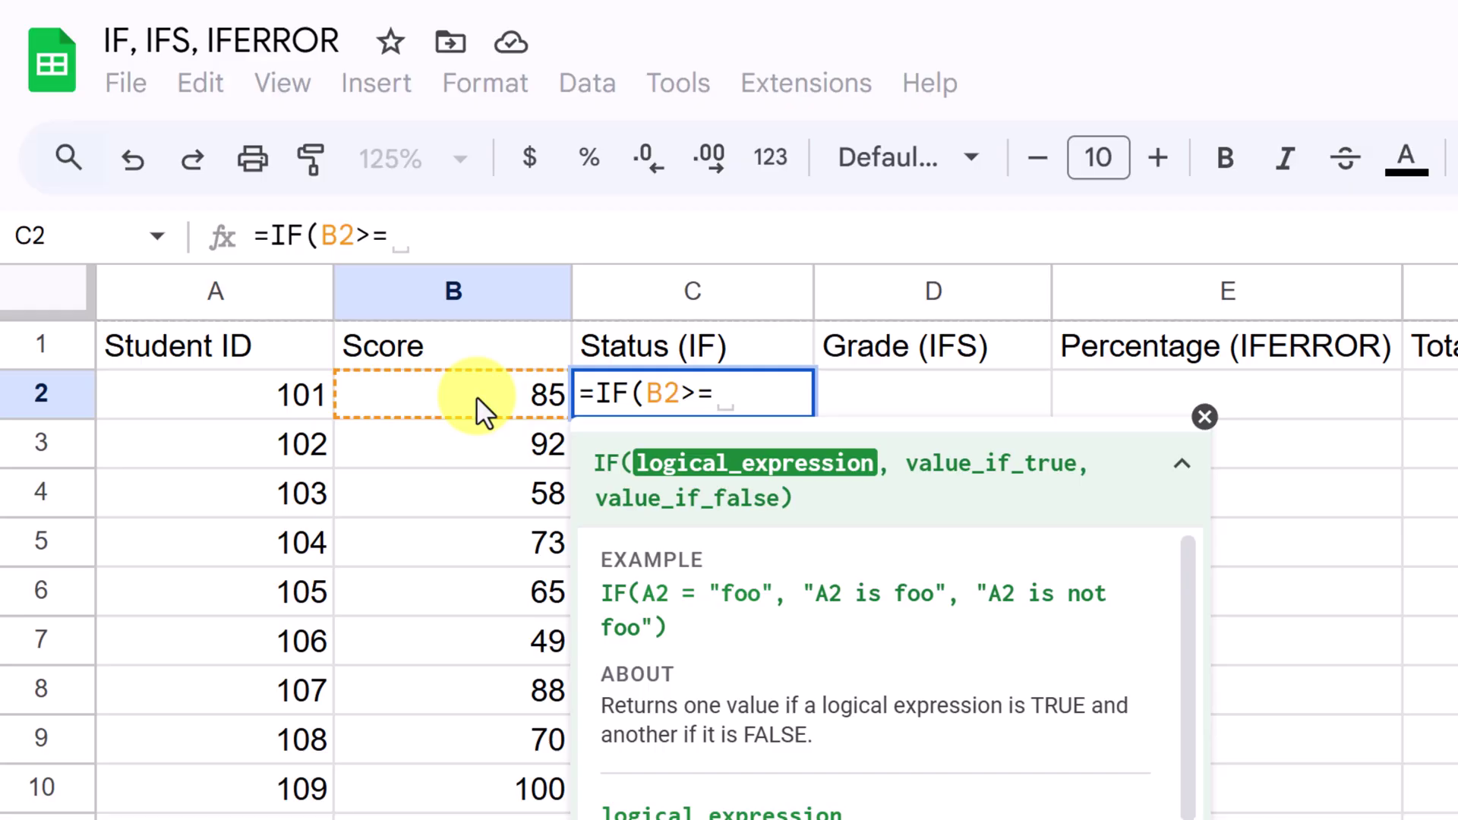
type("60")
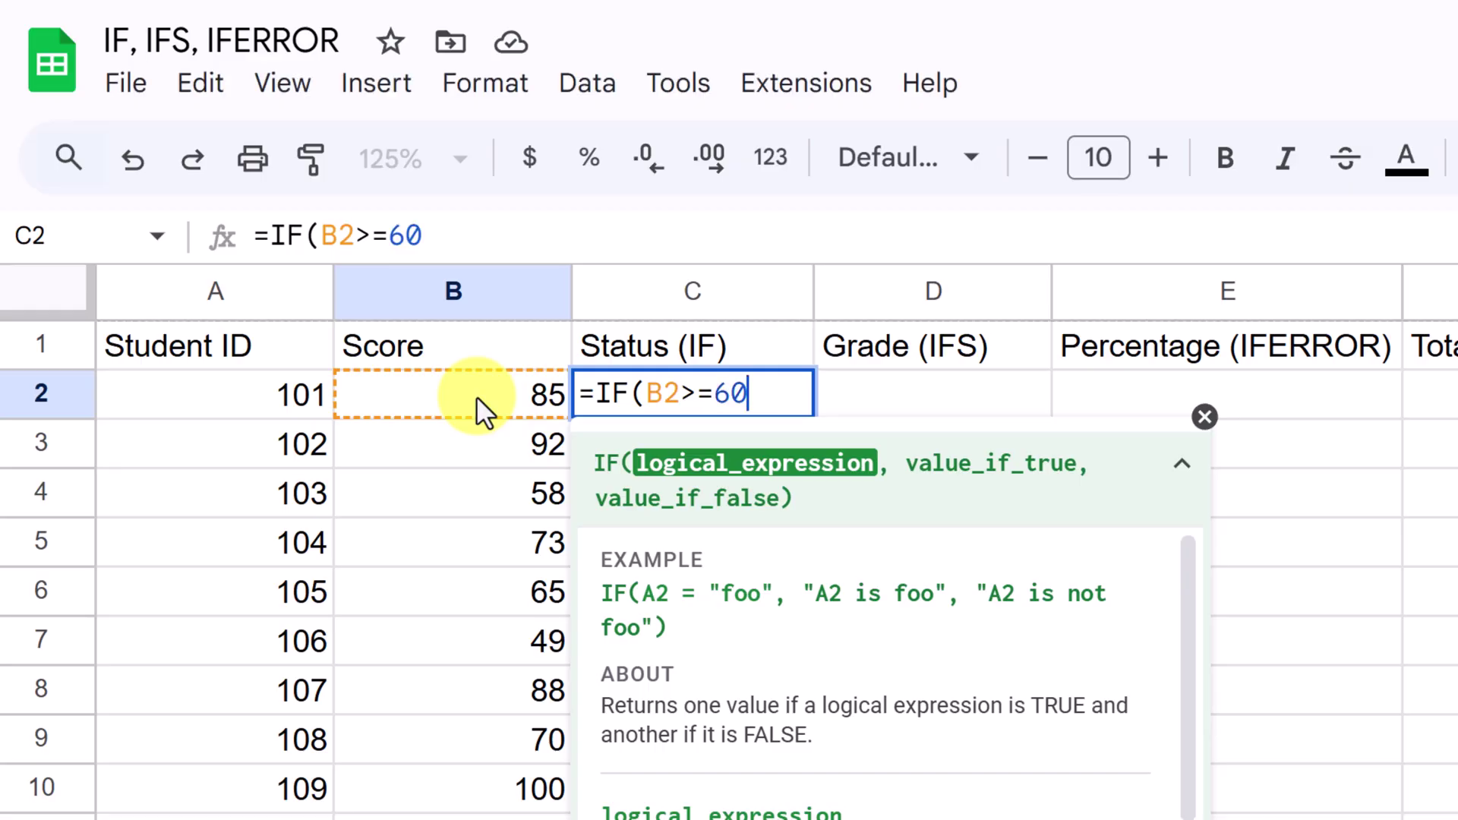
type(",")
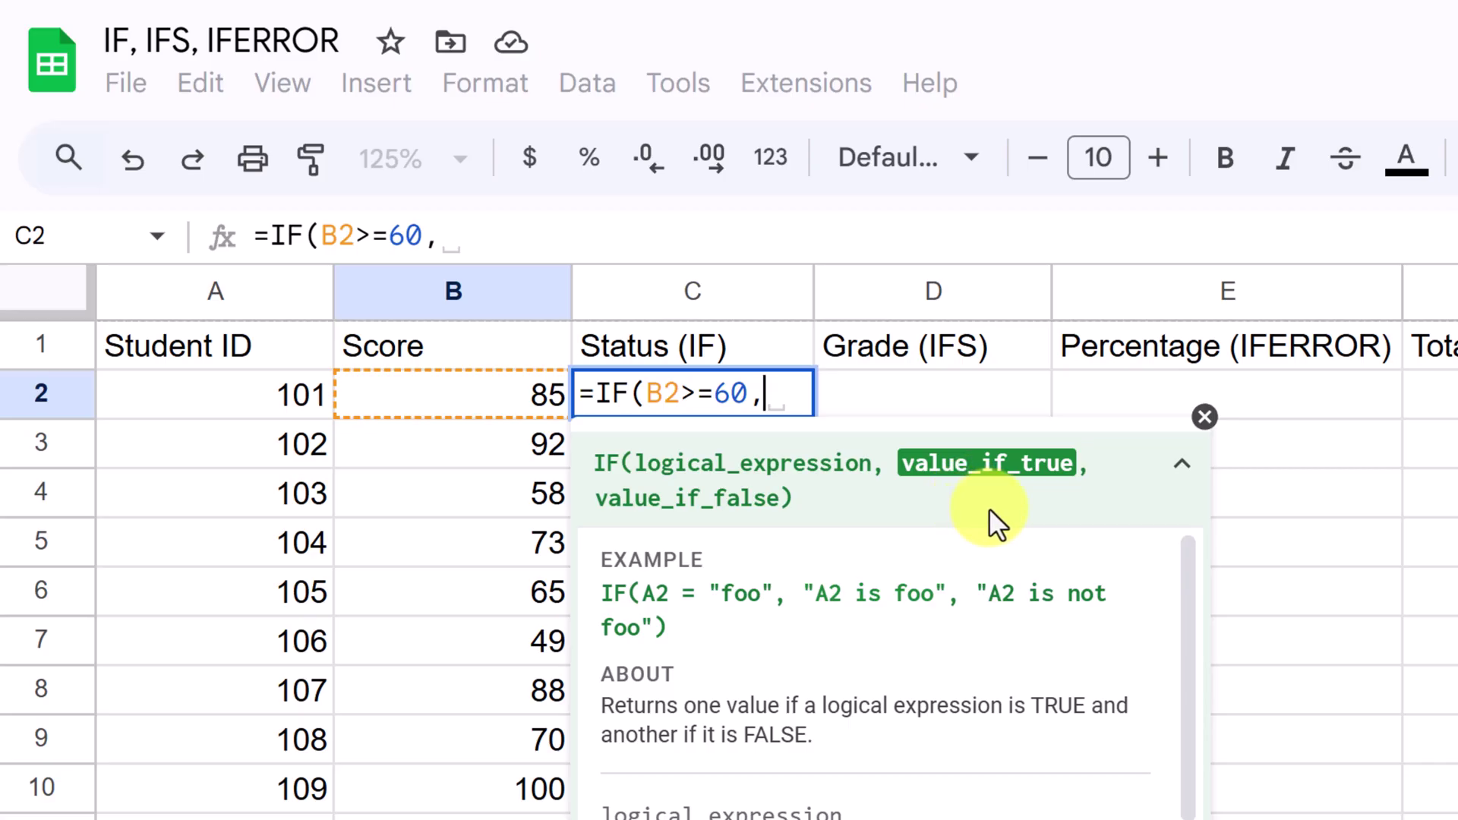
type("\"")
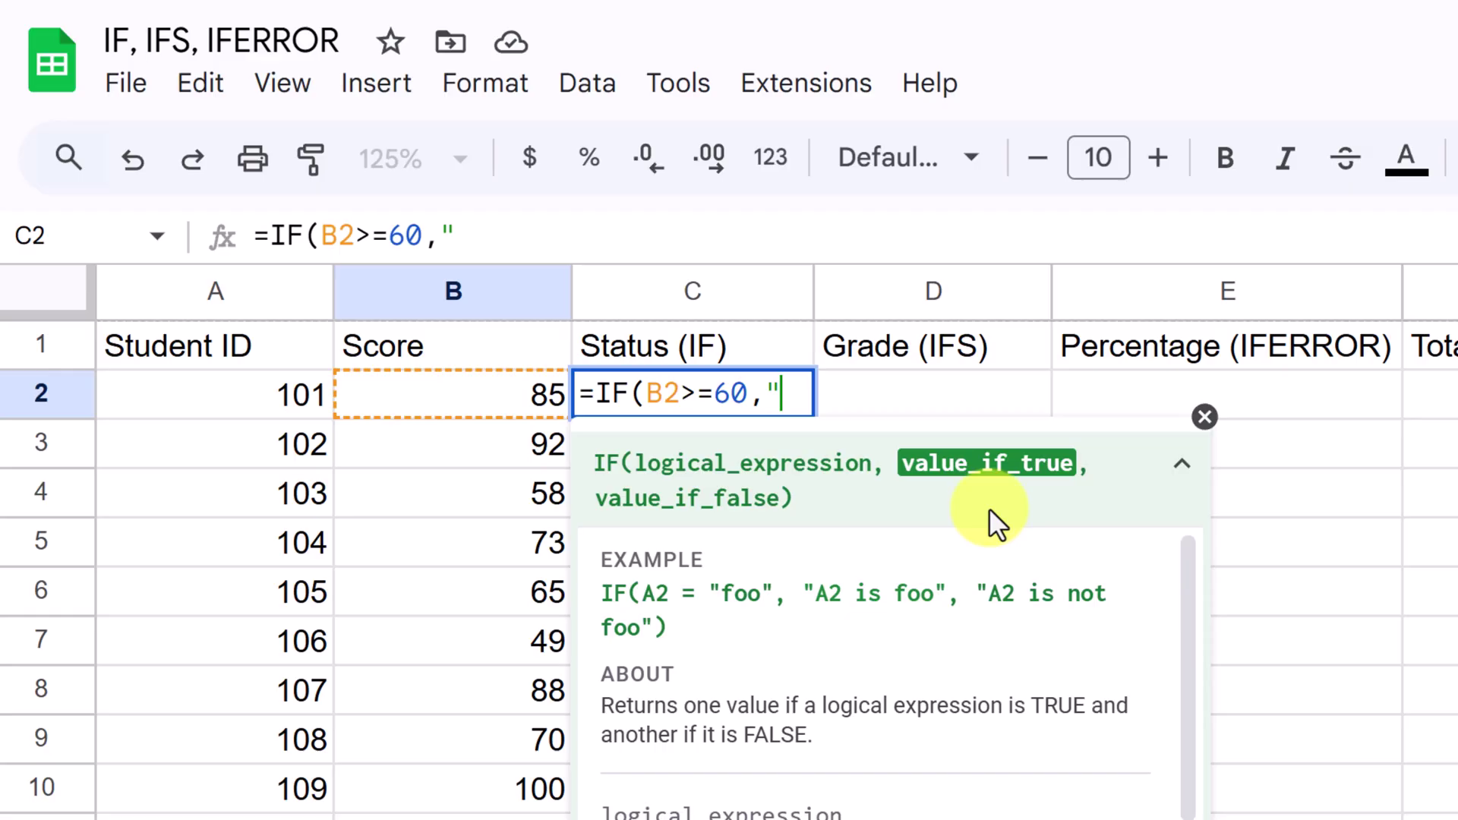
type("P")
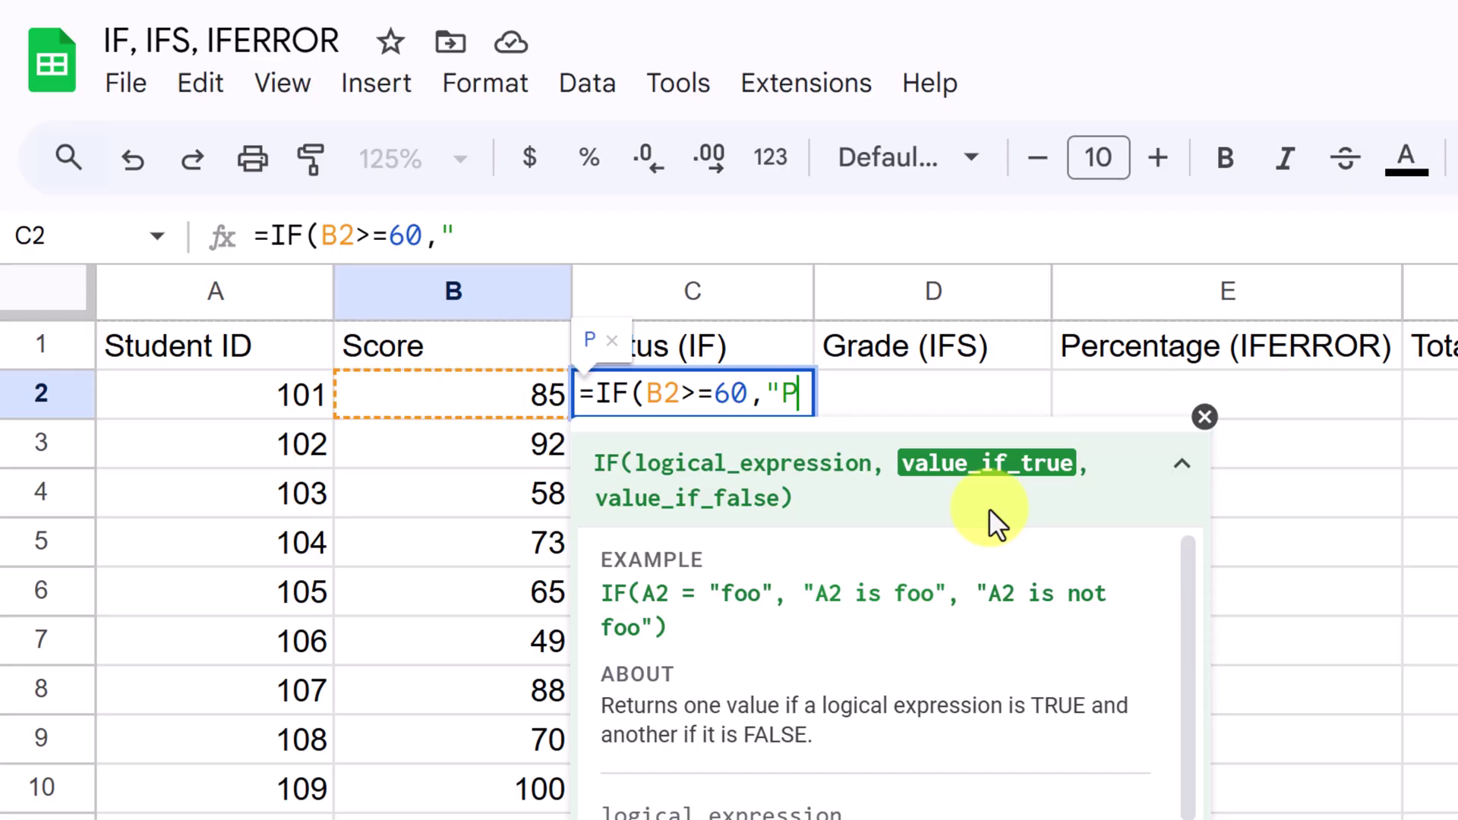
type("assed\"")
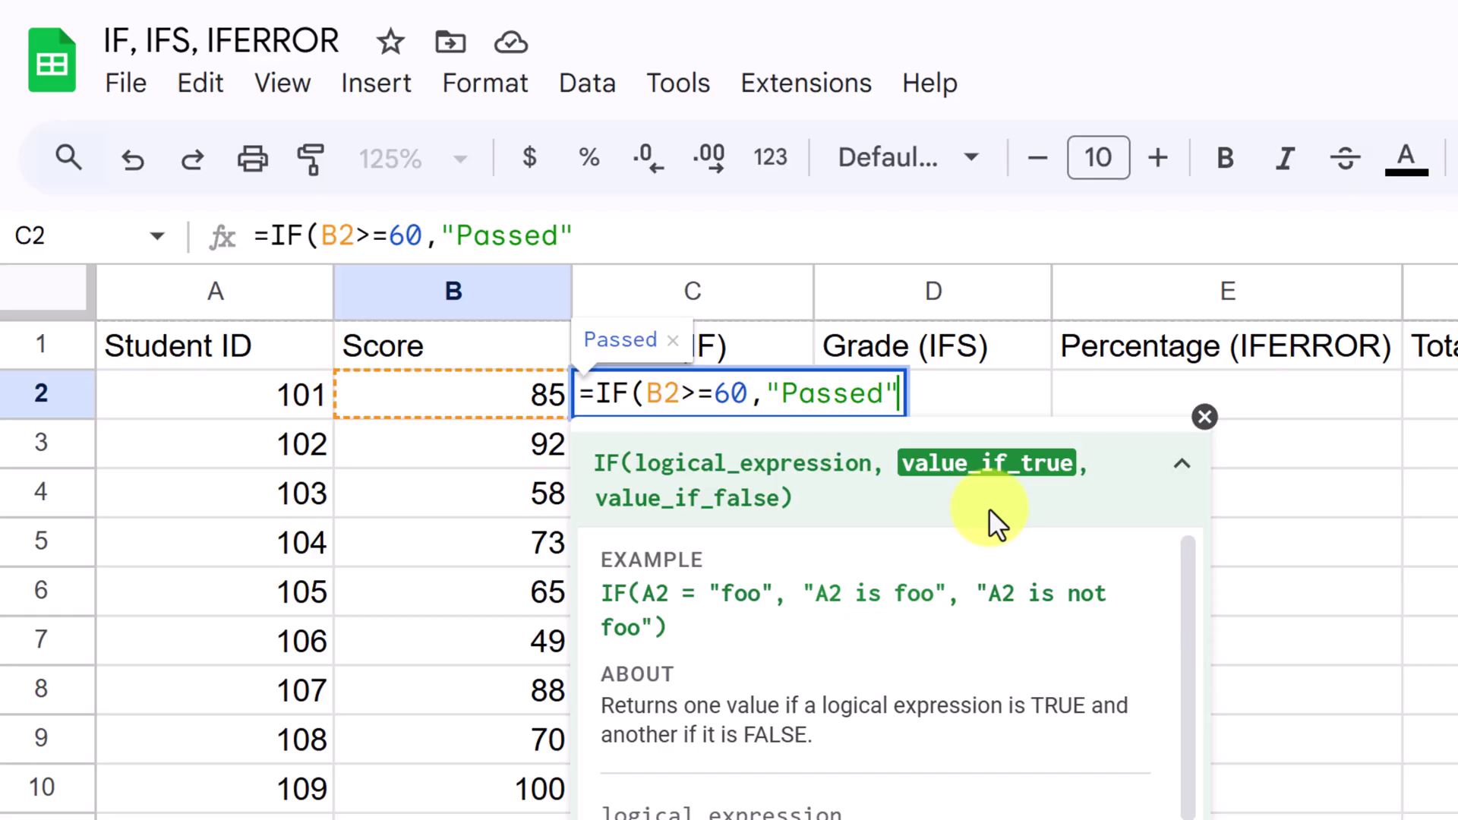
type(",")
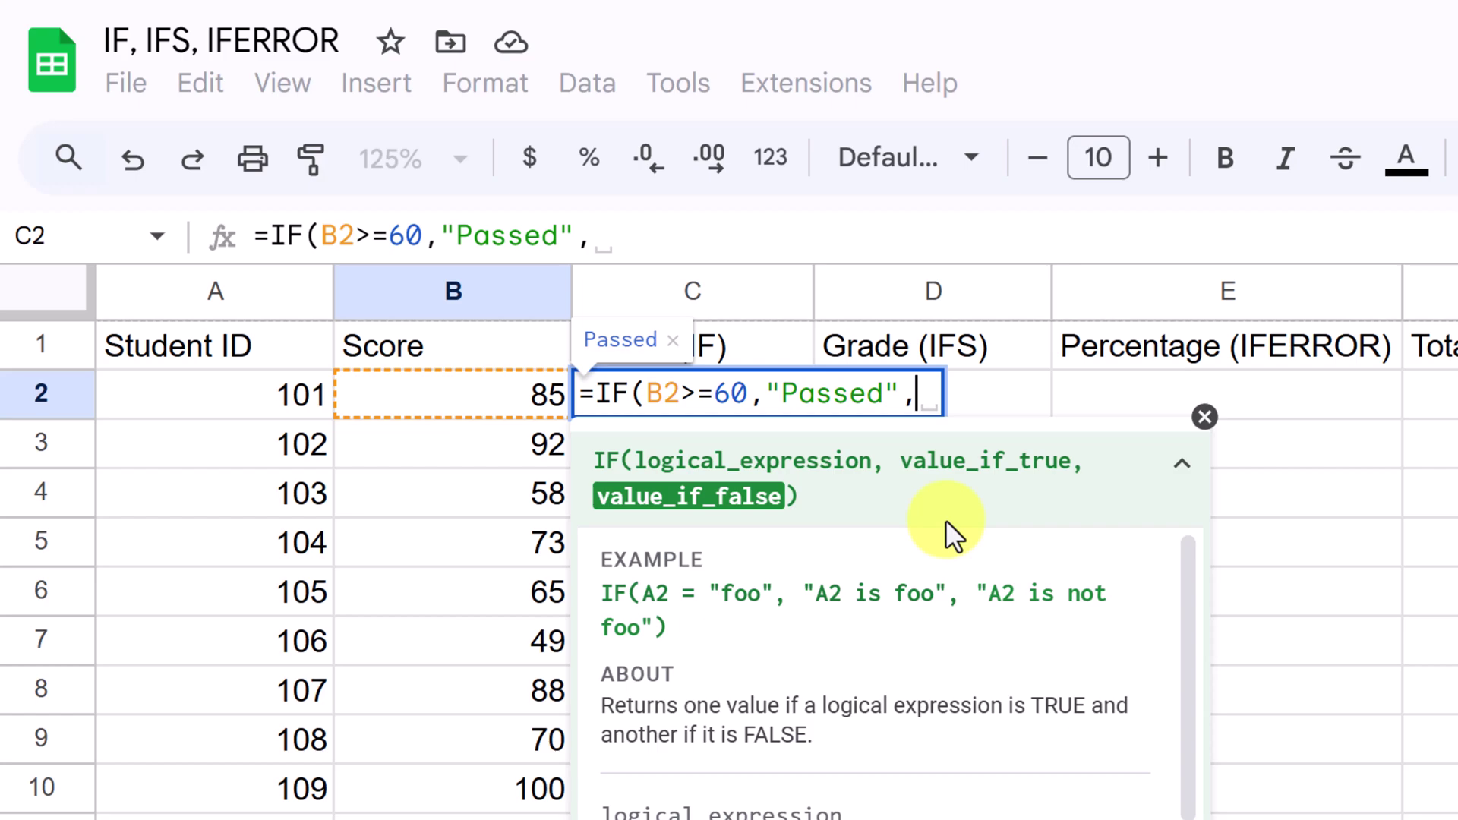
type("\"")
type("N")
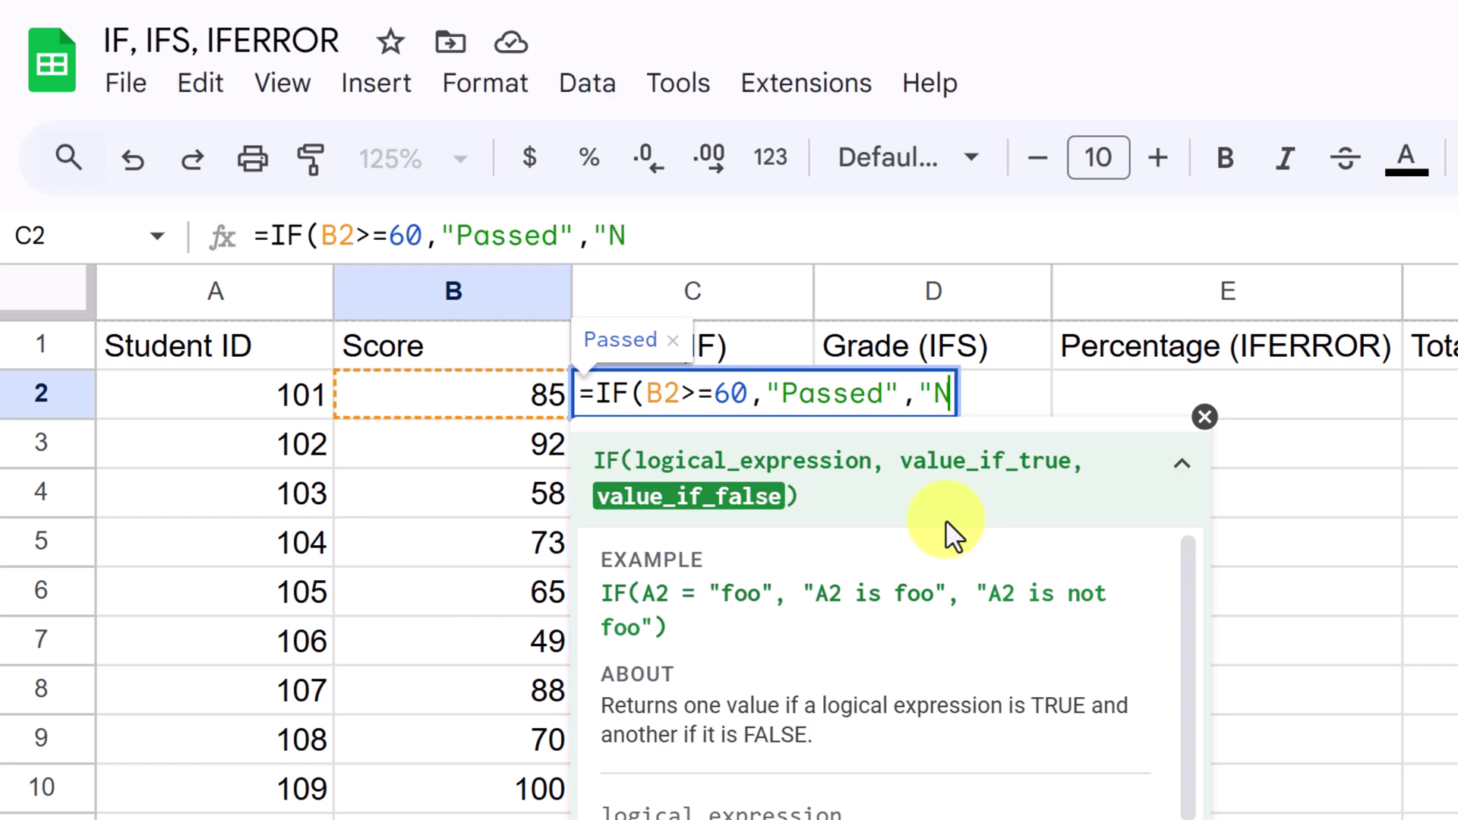
type("eeds more work\"")
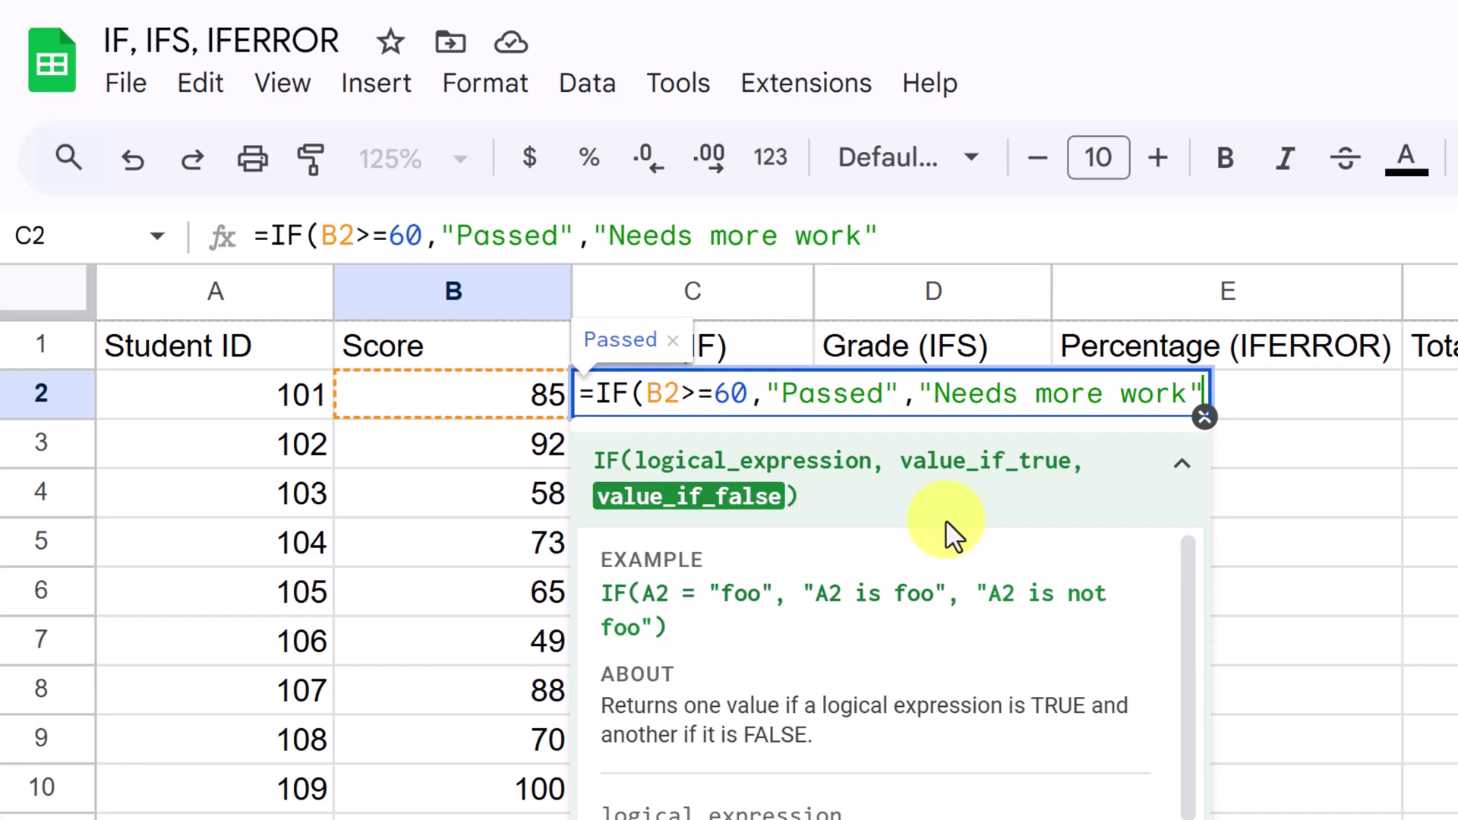
type(")")
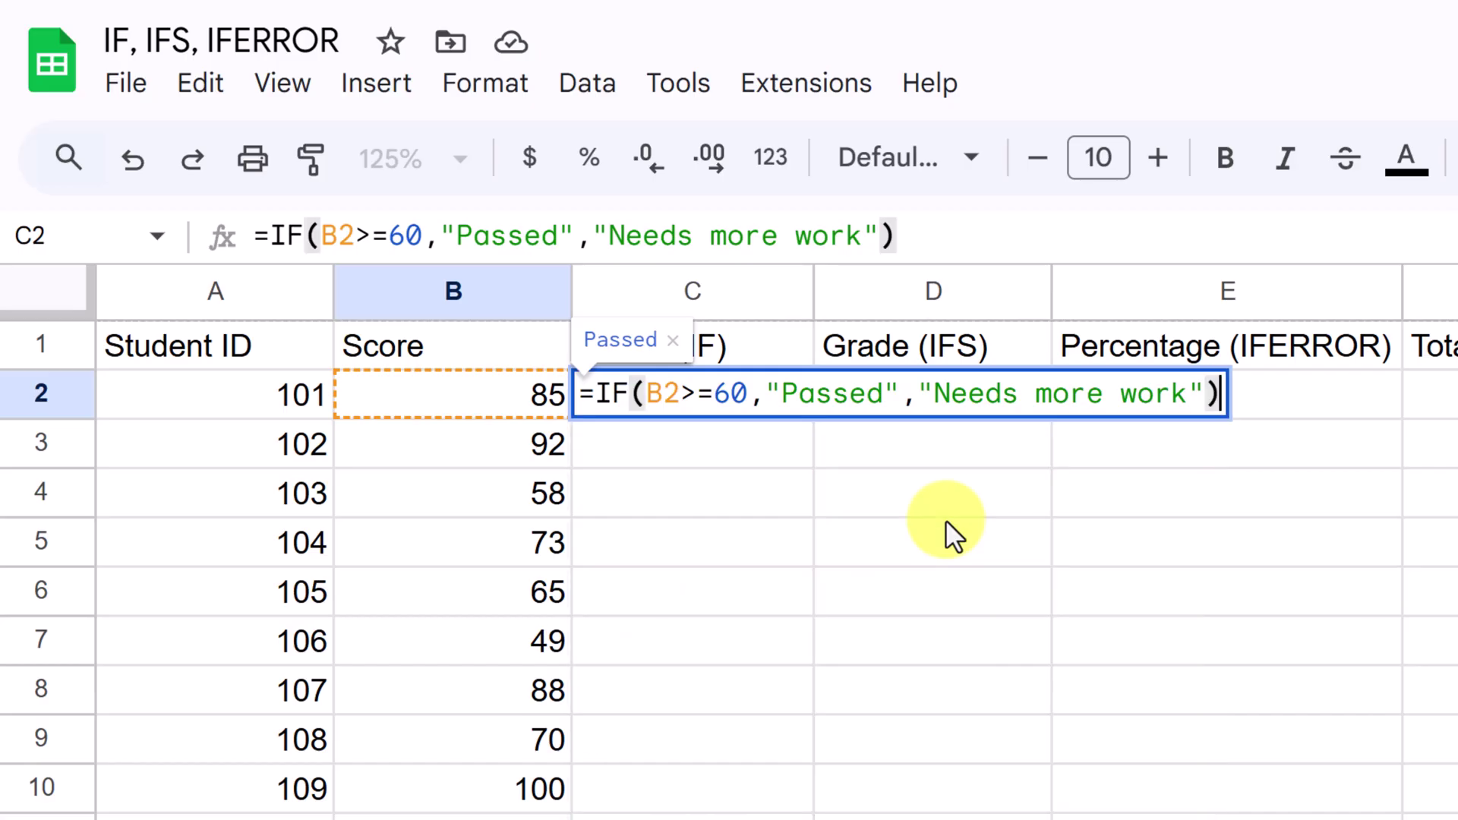
key("Return")
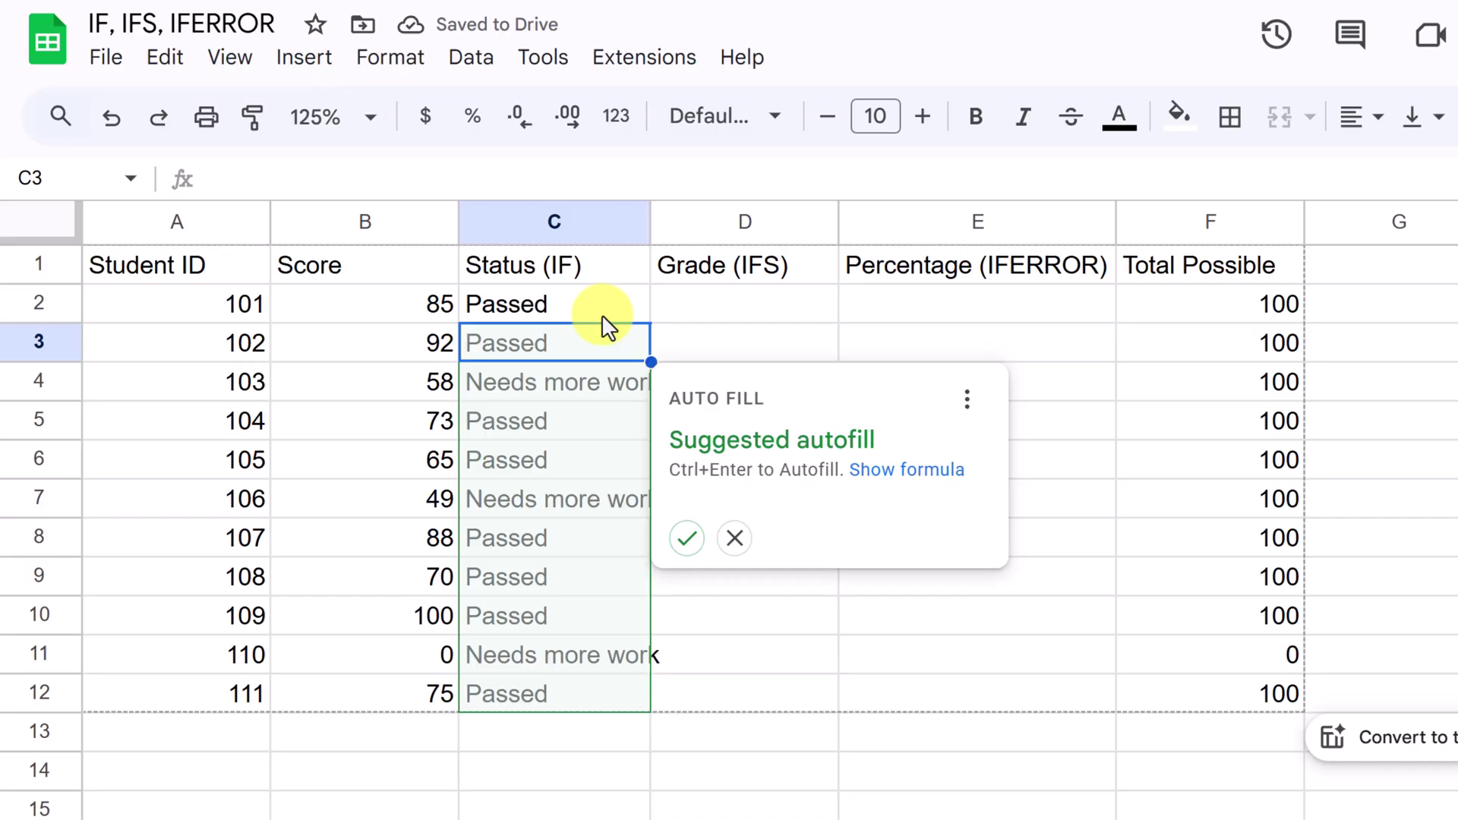
Accept the autofill to copy the Status formula down to C12, then check rows 4–5.
left_click(686, 539)
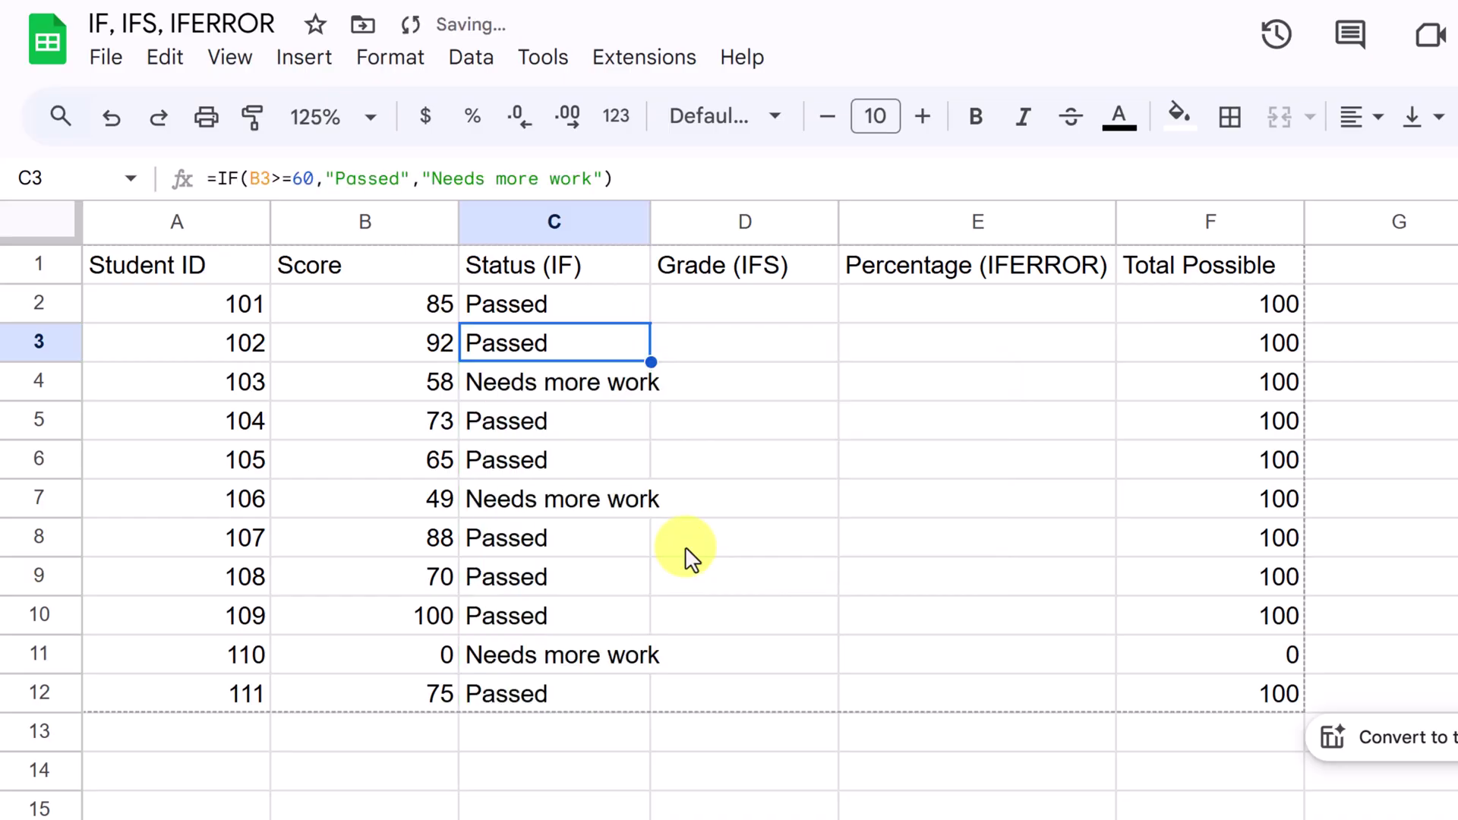
left_click(439, 396)
left_click(542, 394)
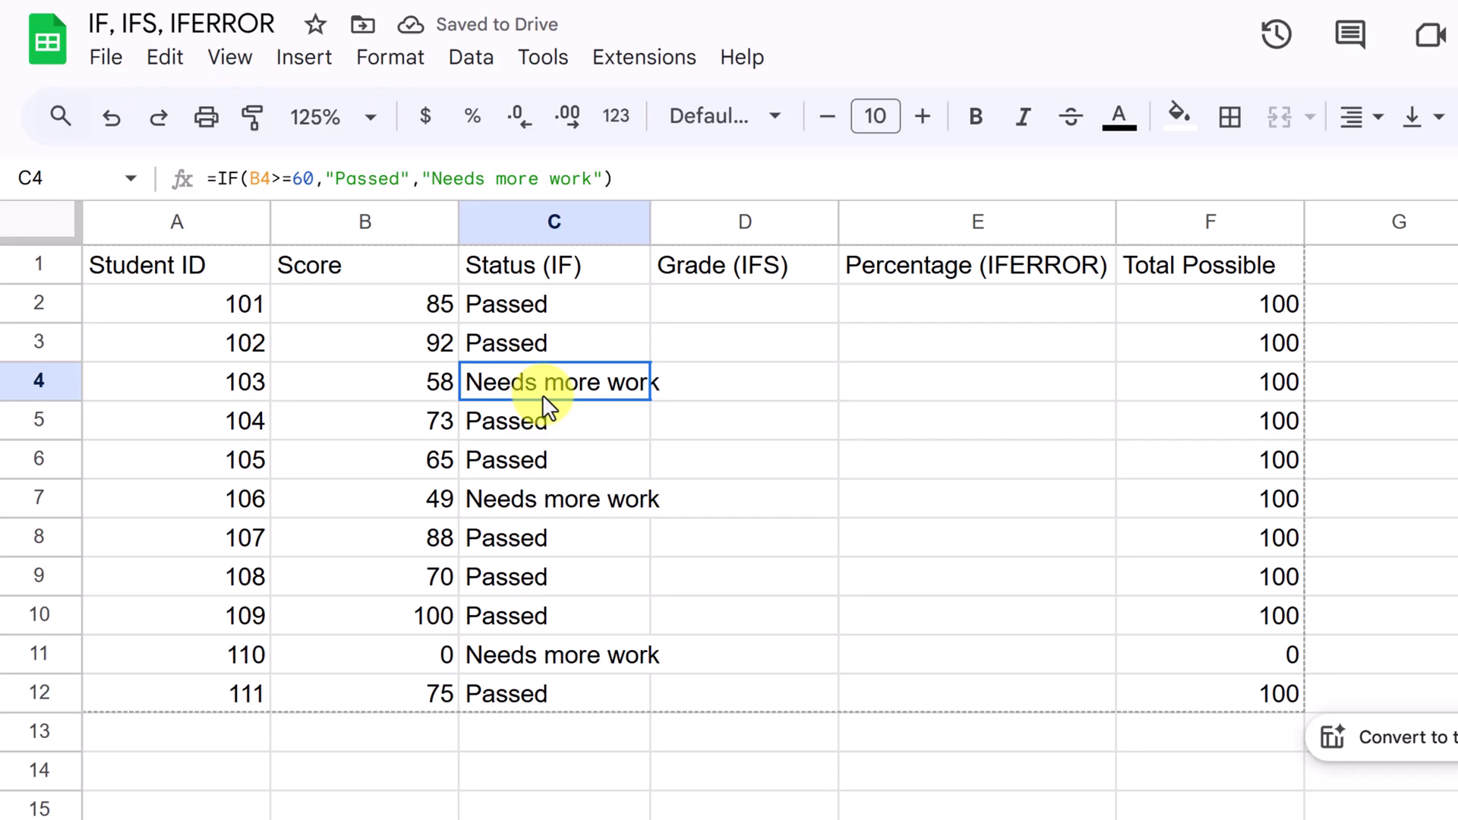
left_click(511, 435)
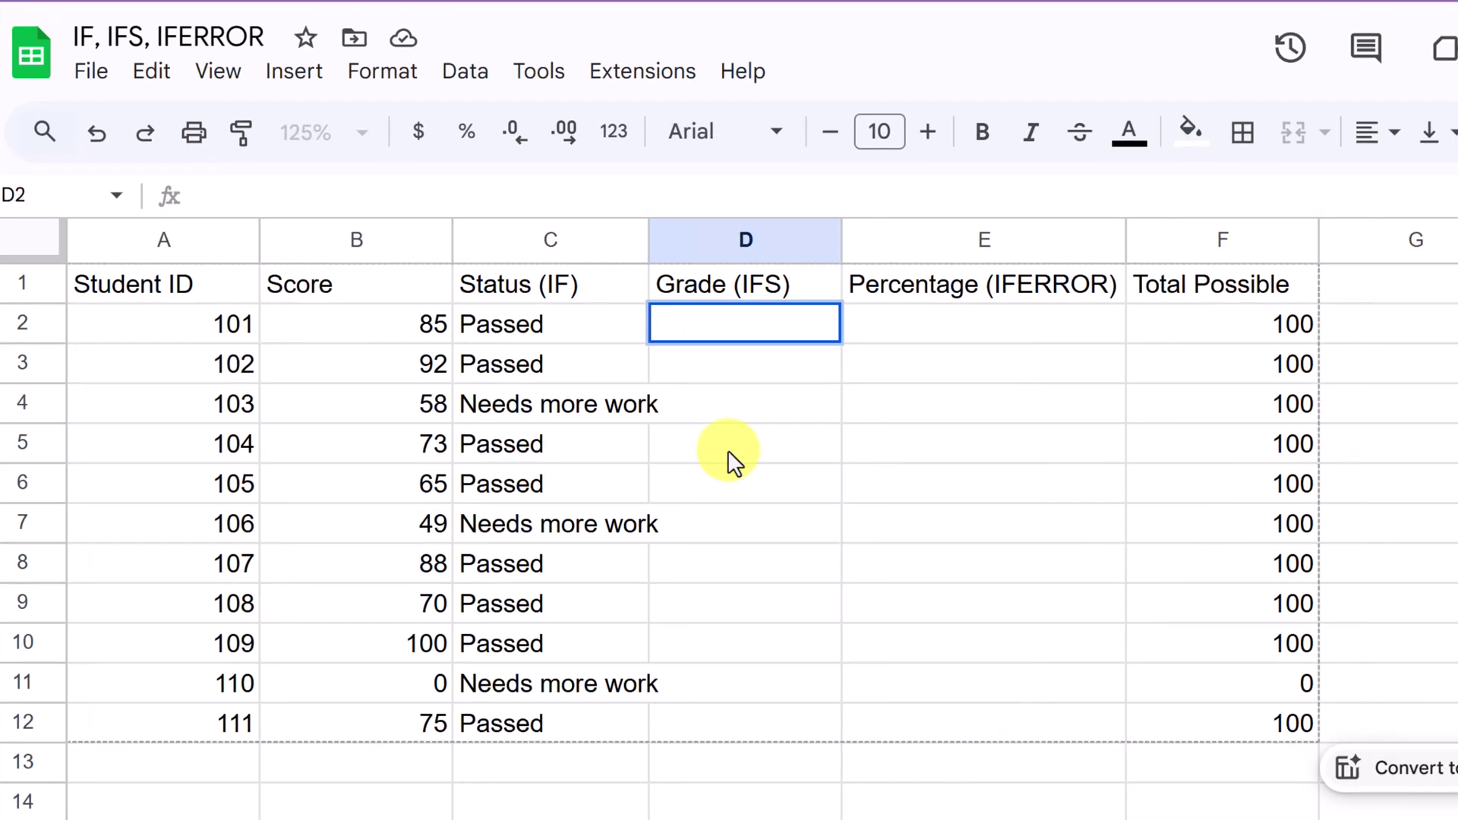
Start an =IFS( formula in D2 for the first student's grade.
double_click(693, 332)
type("=")
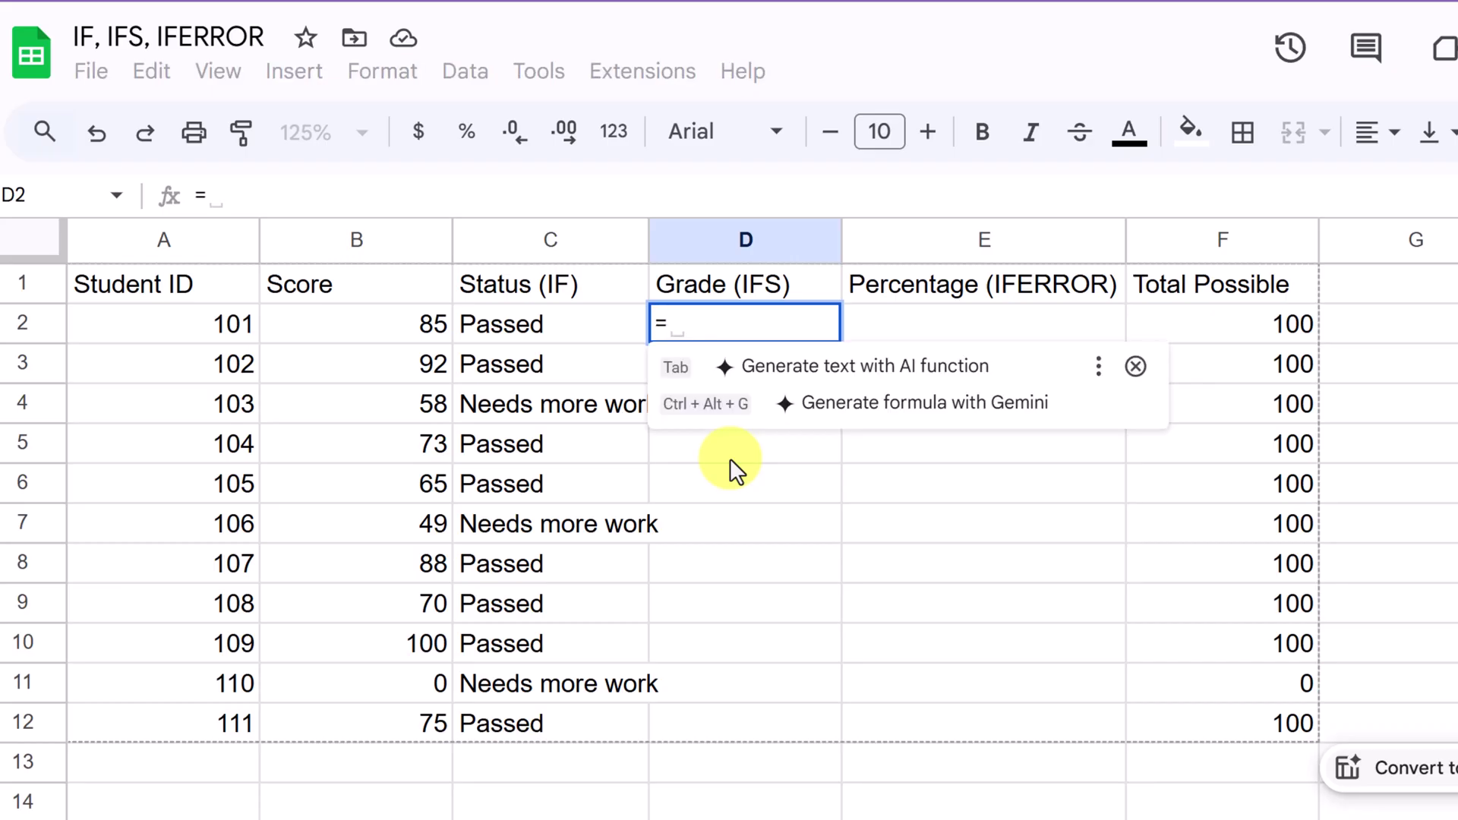
type("i")
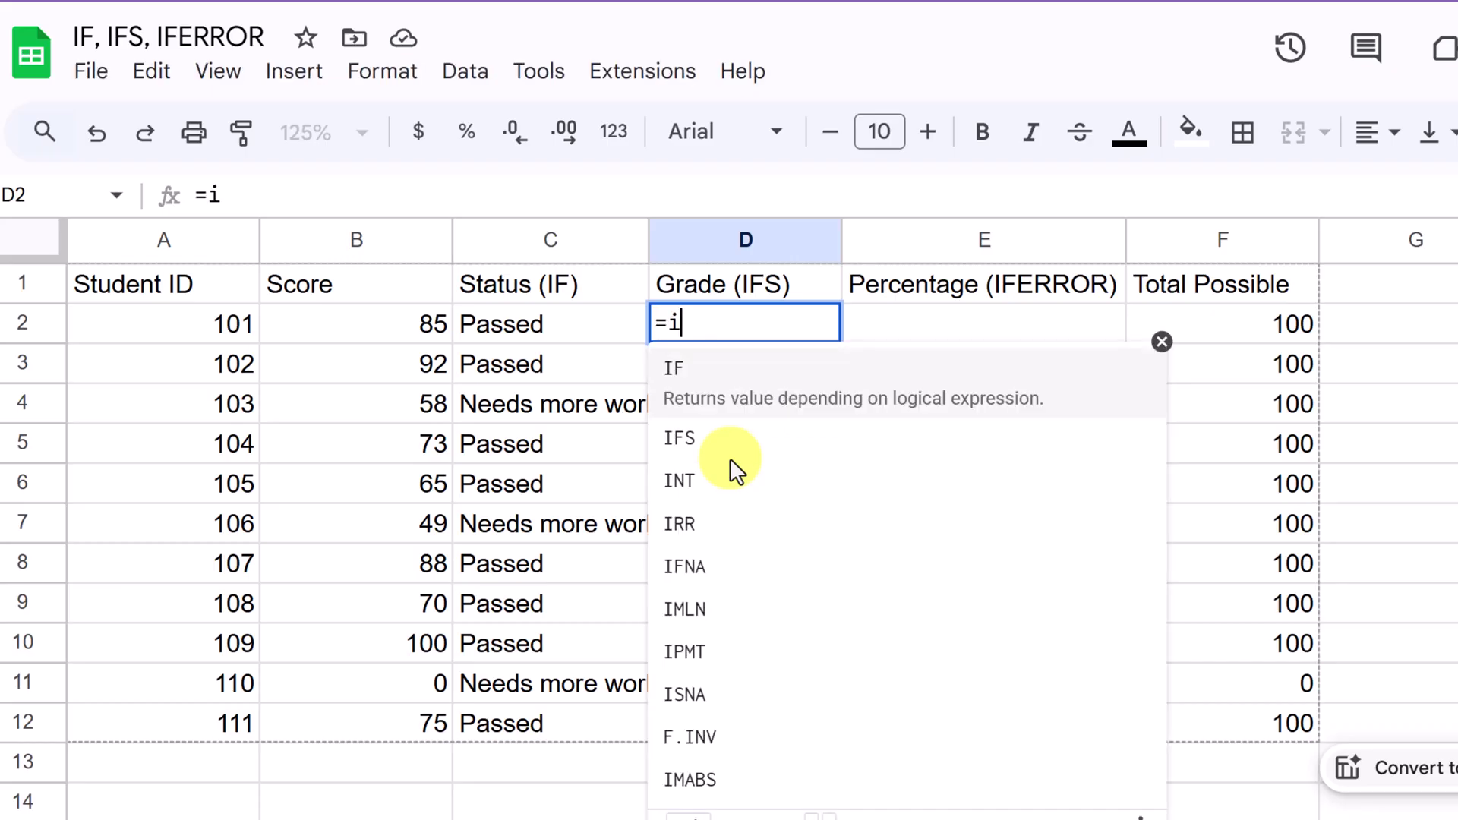
type("fs")
left_click(729, 407)
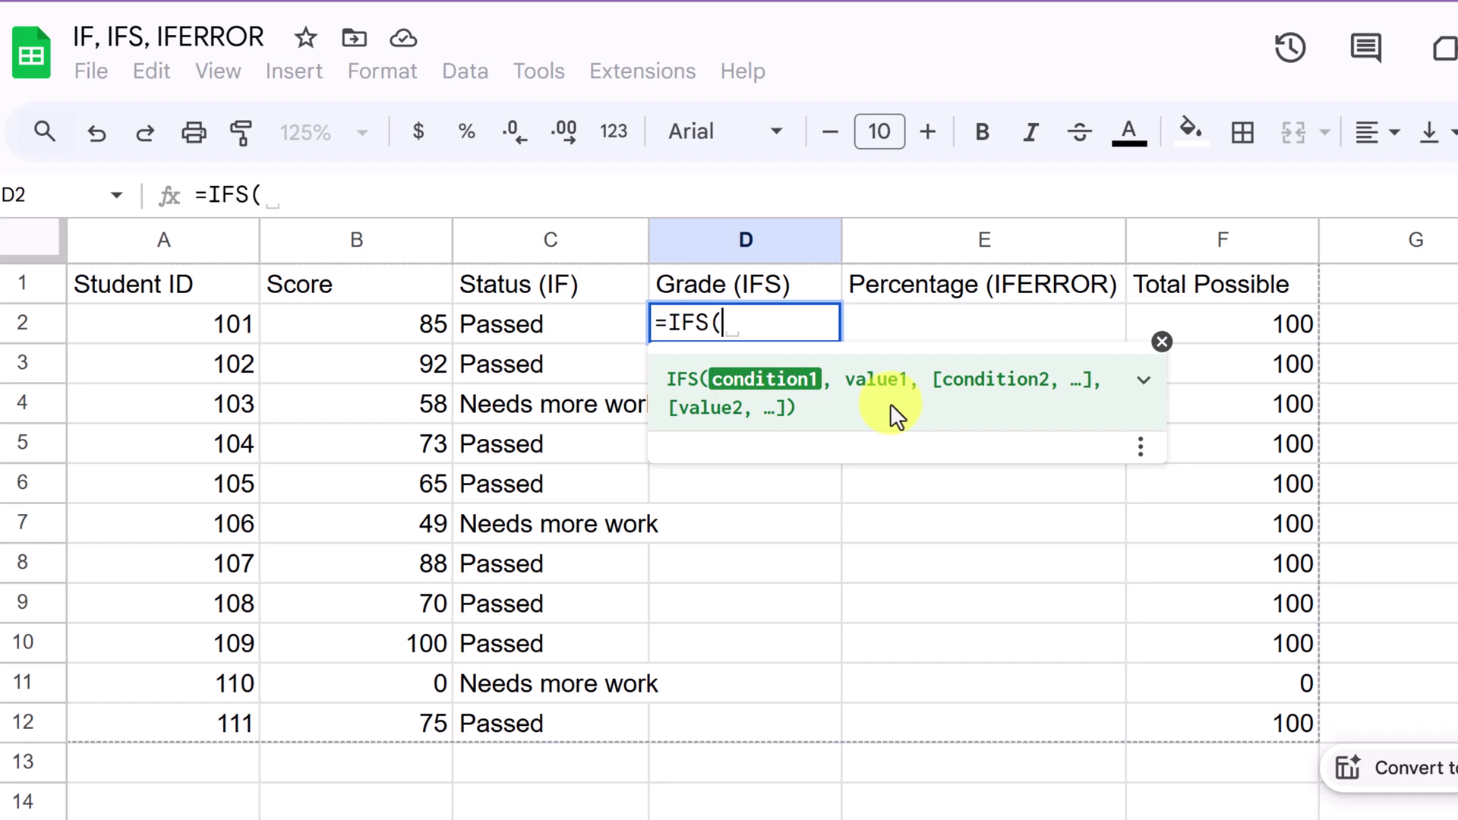
Enter the first IFS conditions: B2>=90 gives "A", B2>=80 gives "B".
left_click(380, 327)
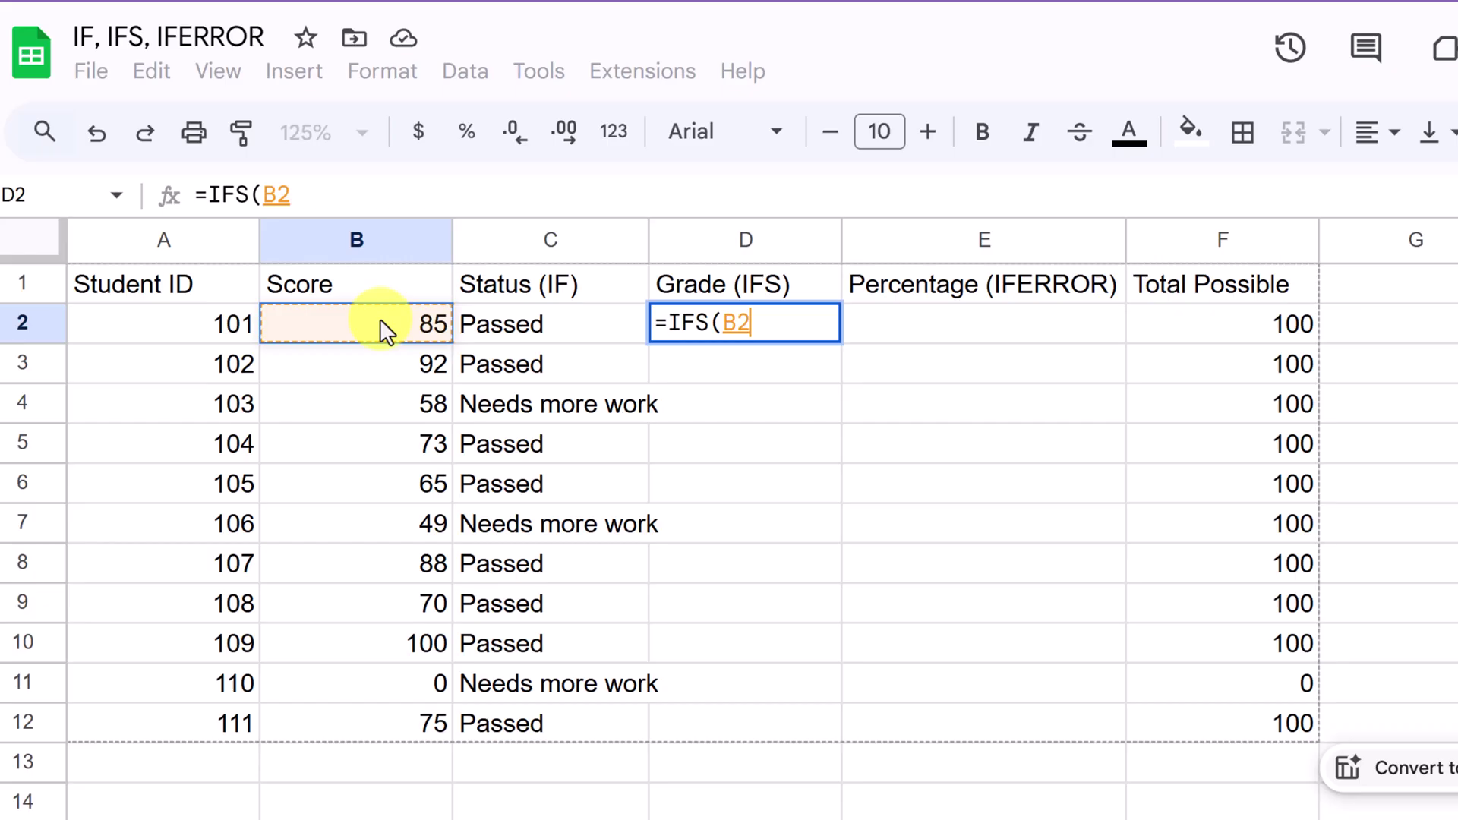
type(">")
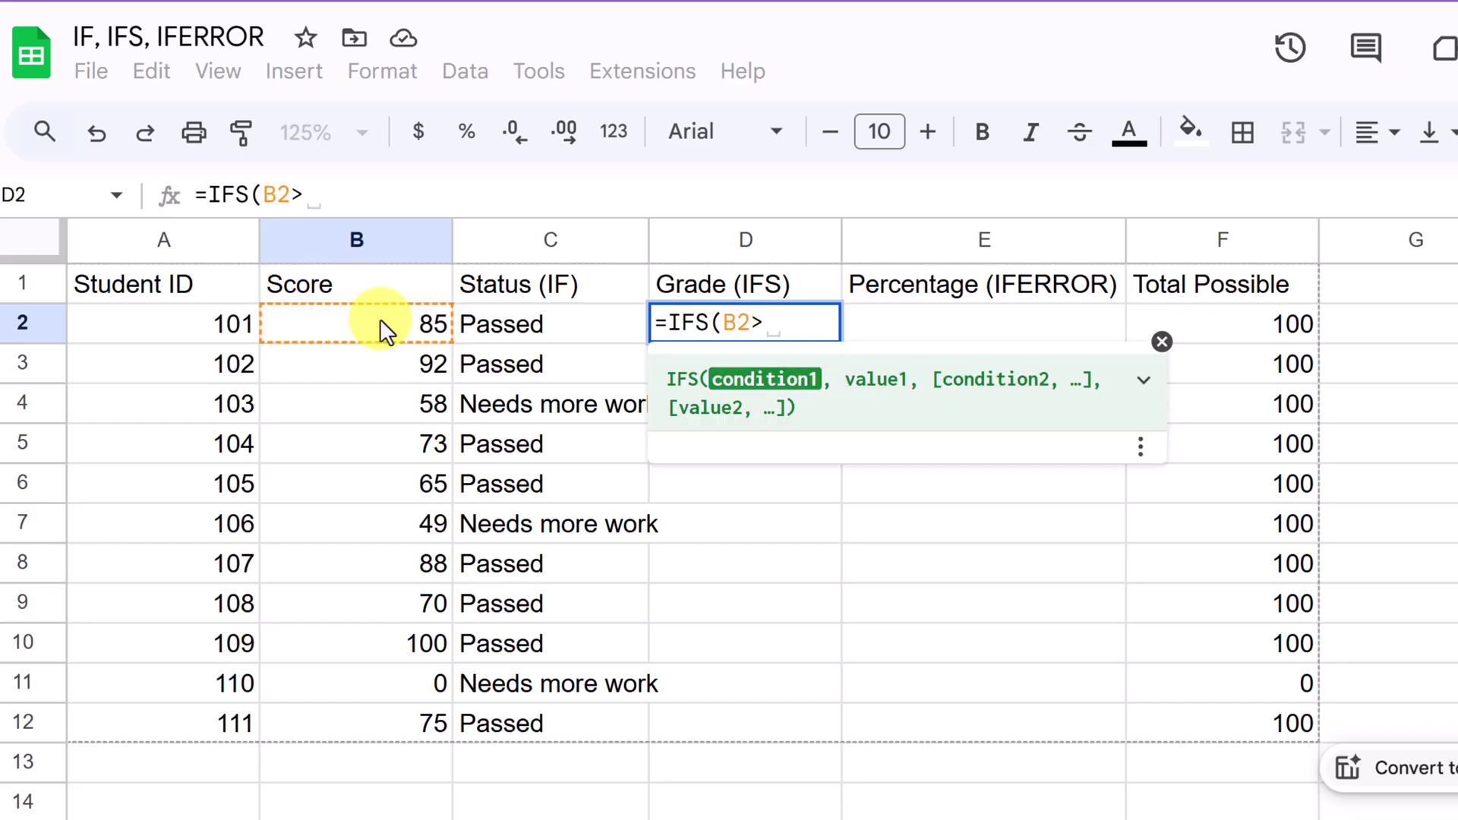
type("=90")
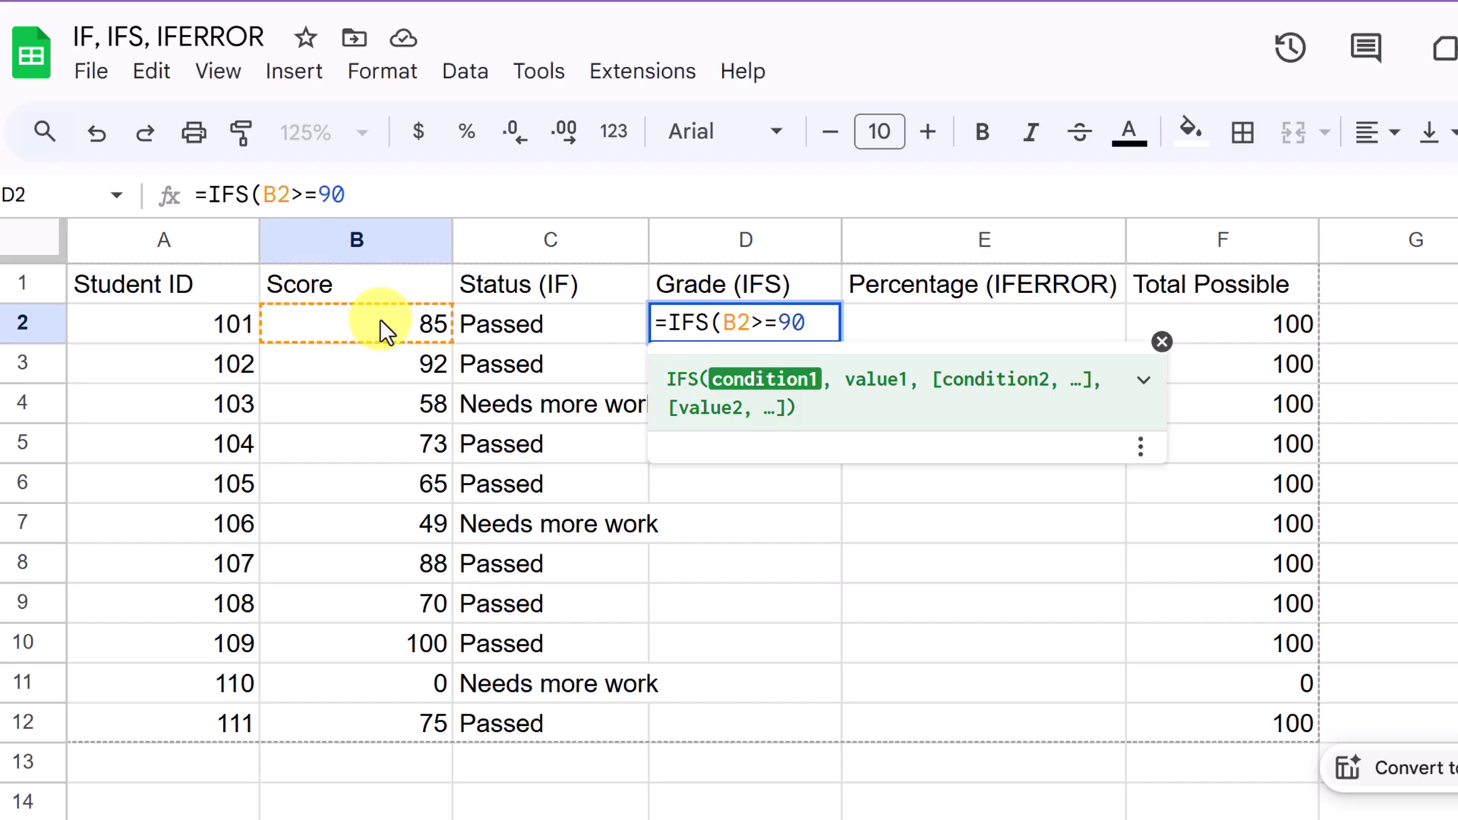
type(", ")
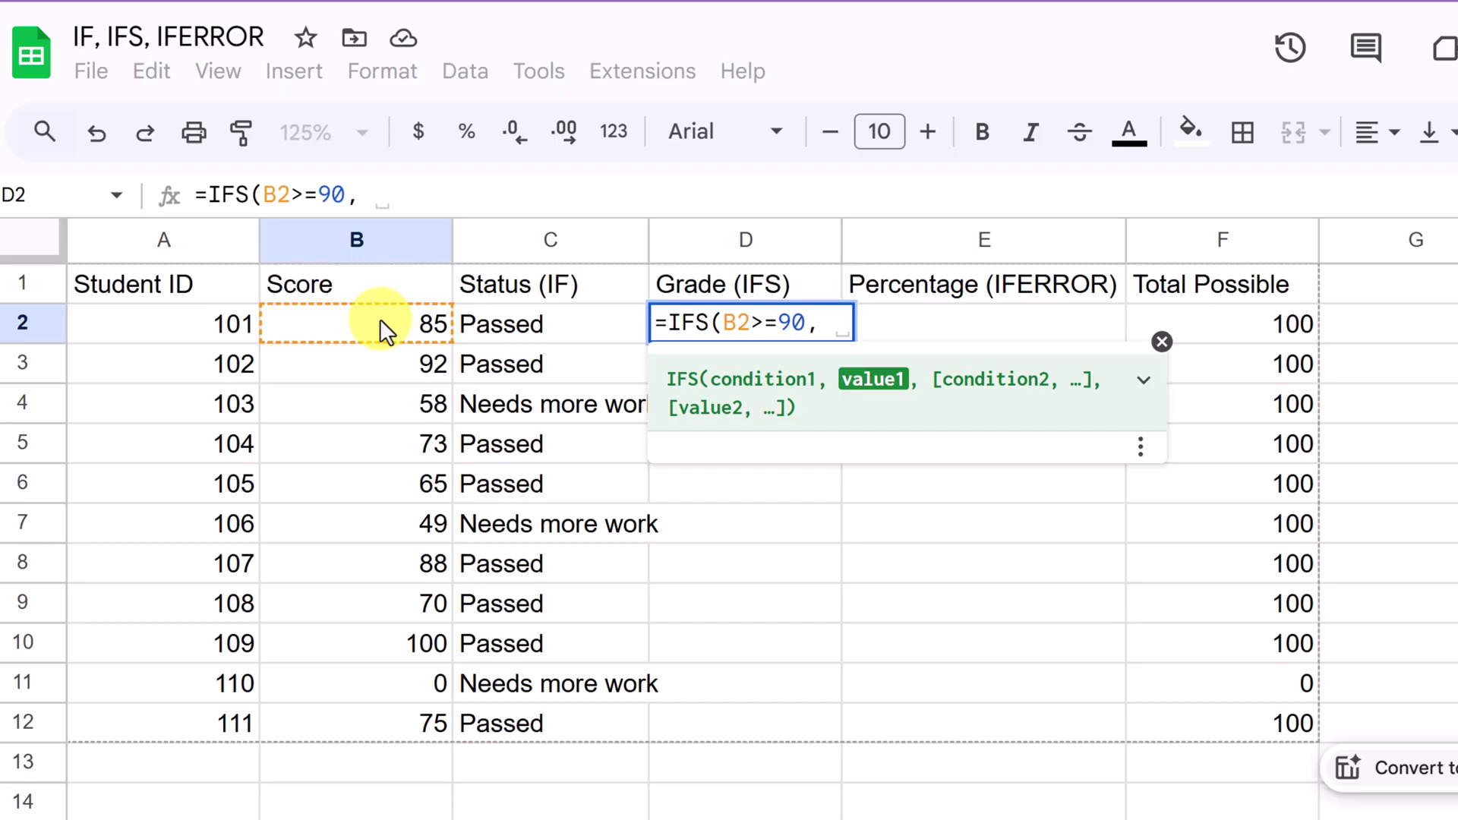
type("\"")
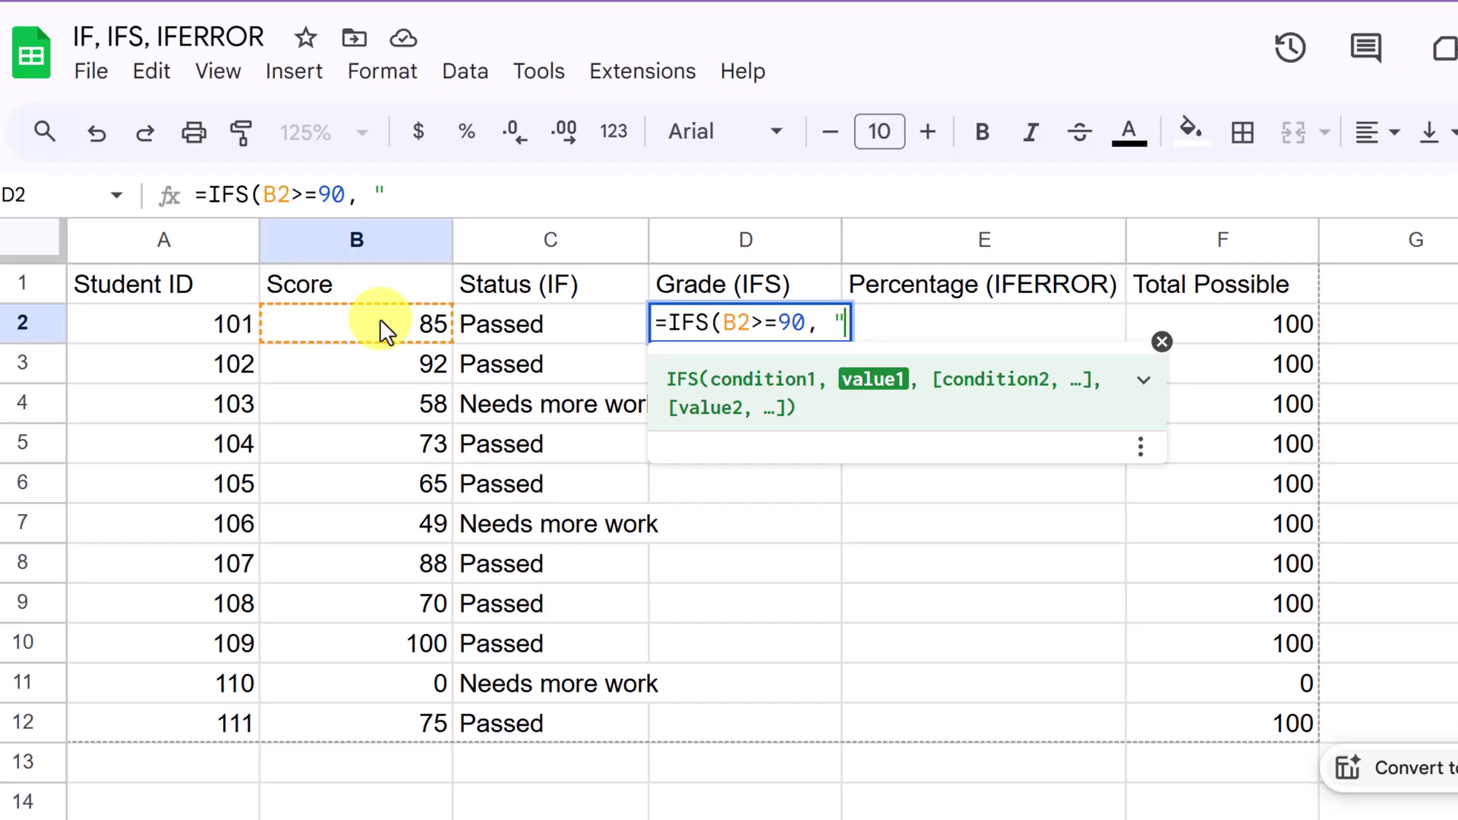
type("A")
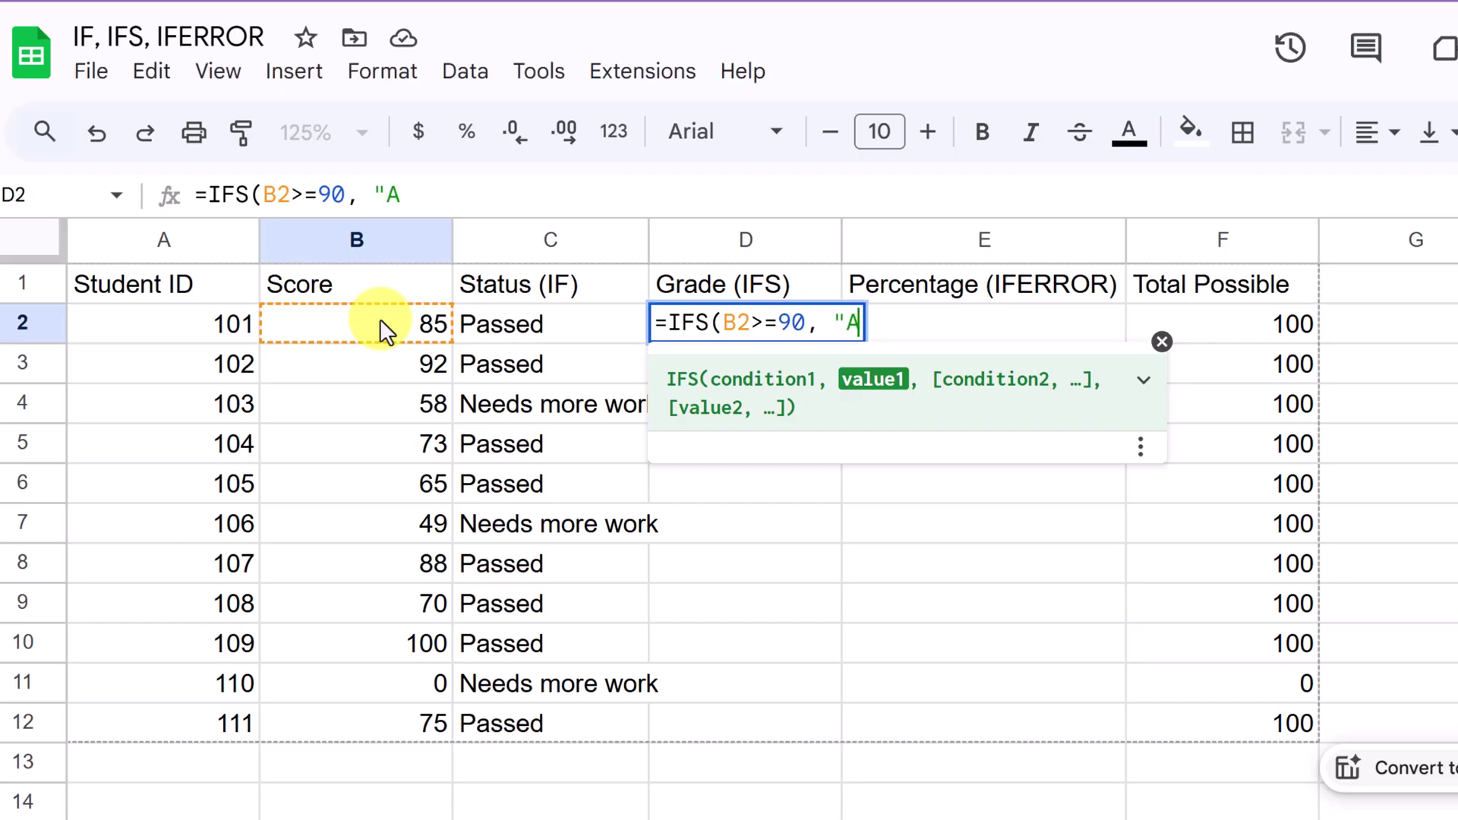
type("\"")
type(",")
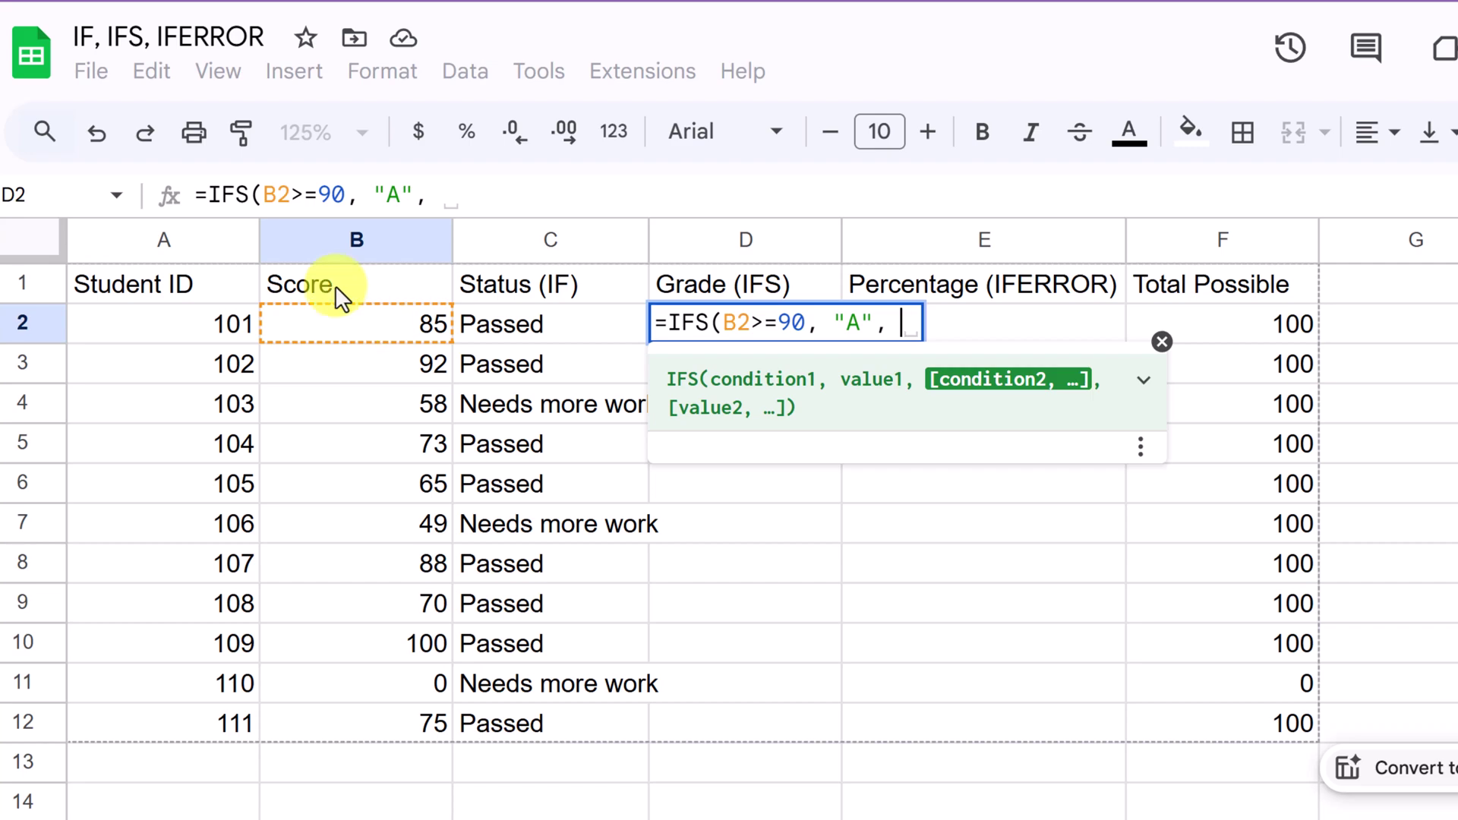
left_click(376, 315)
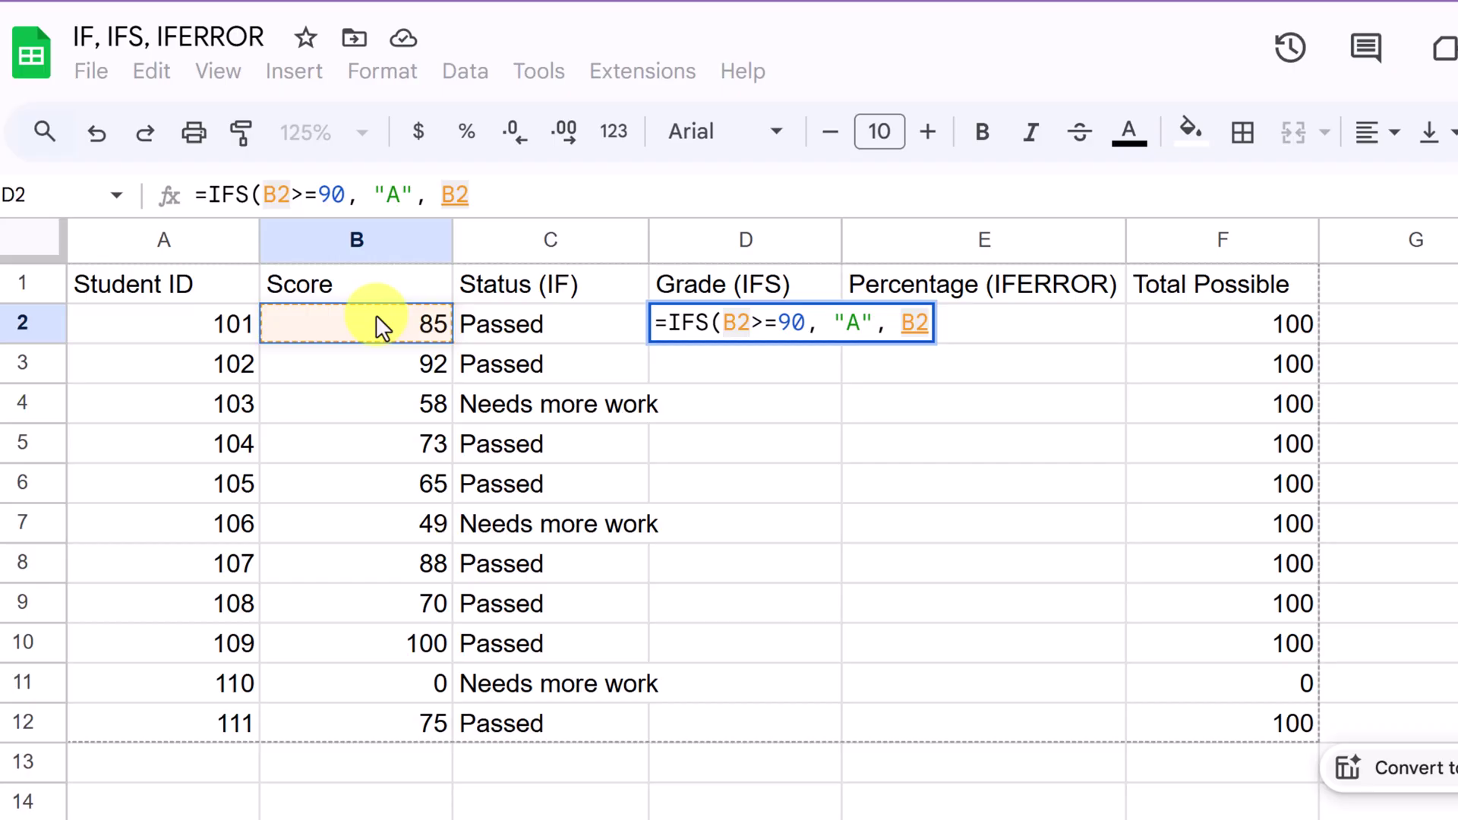
type(">")
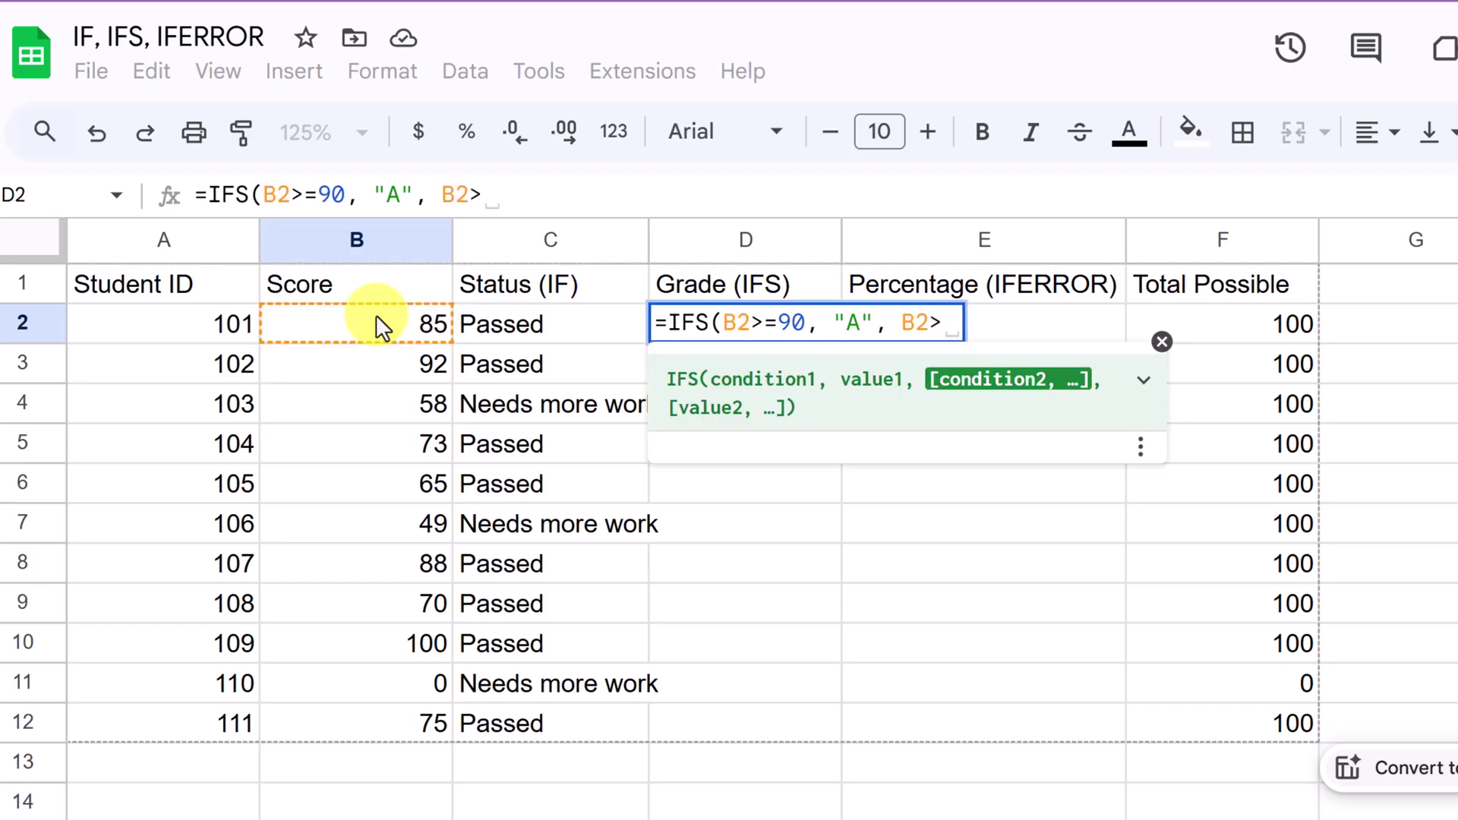
type("=80")
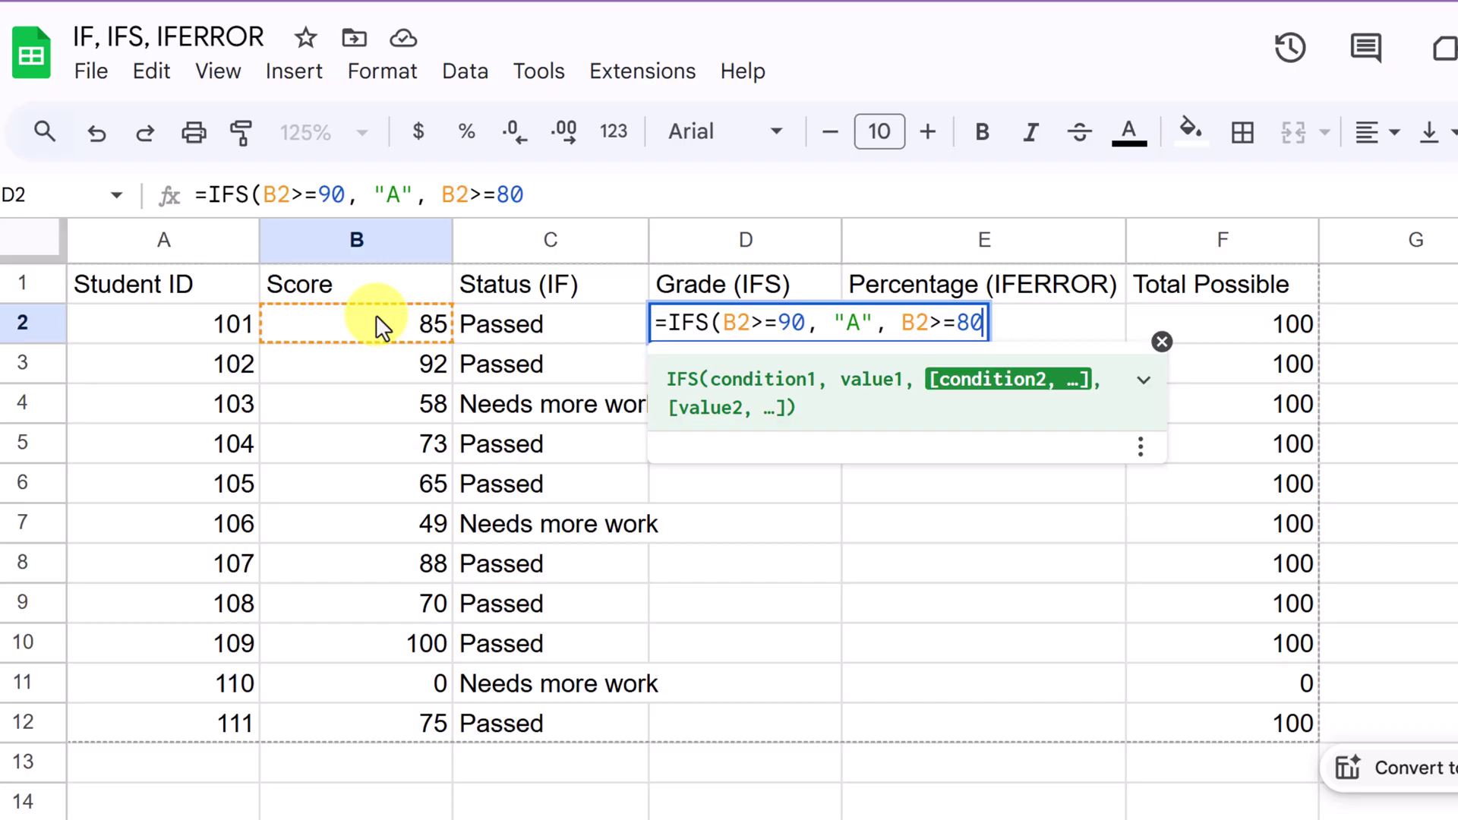
type(", ")
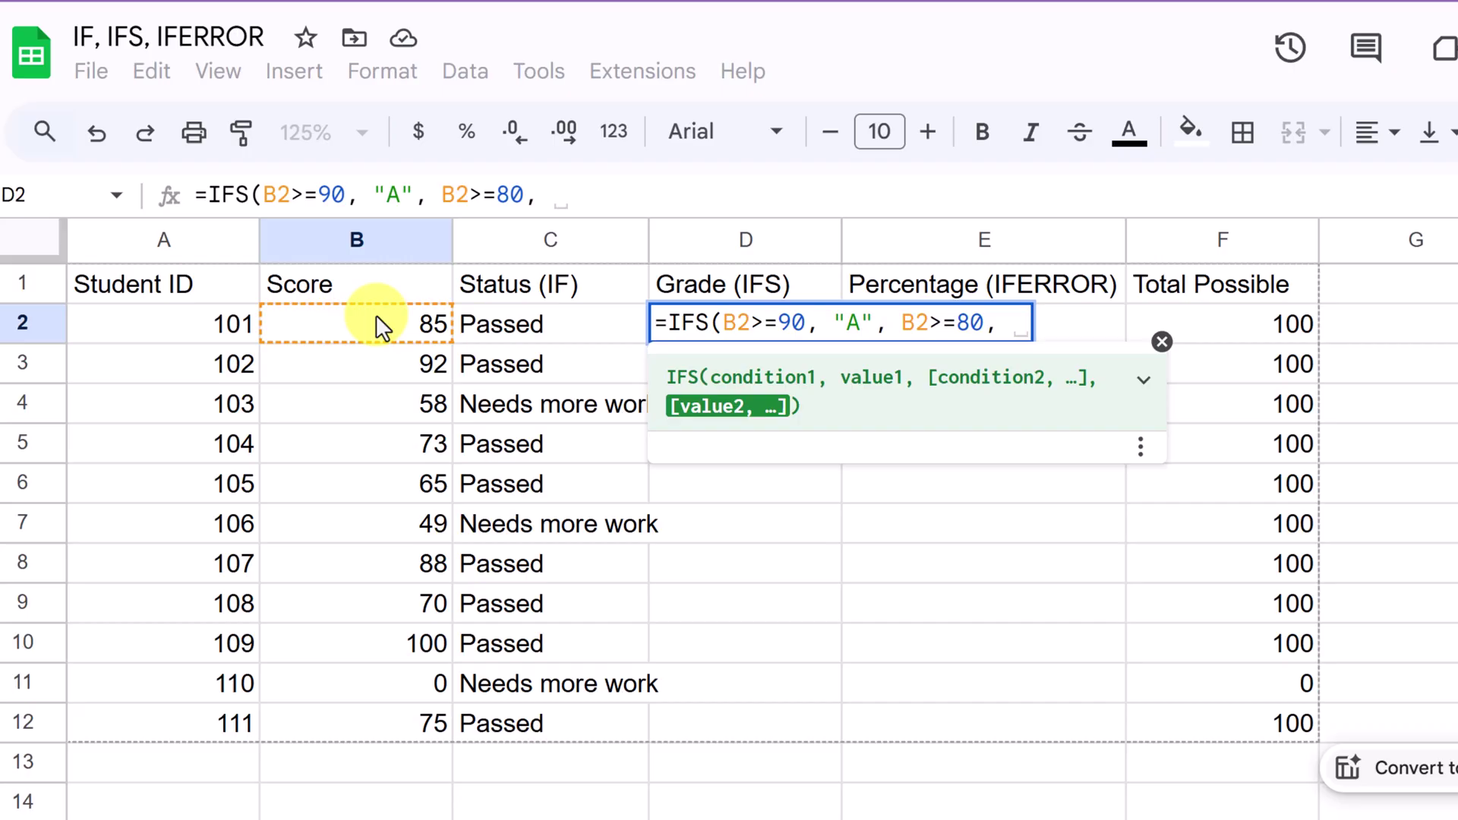
type("\"B")
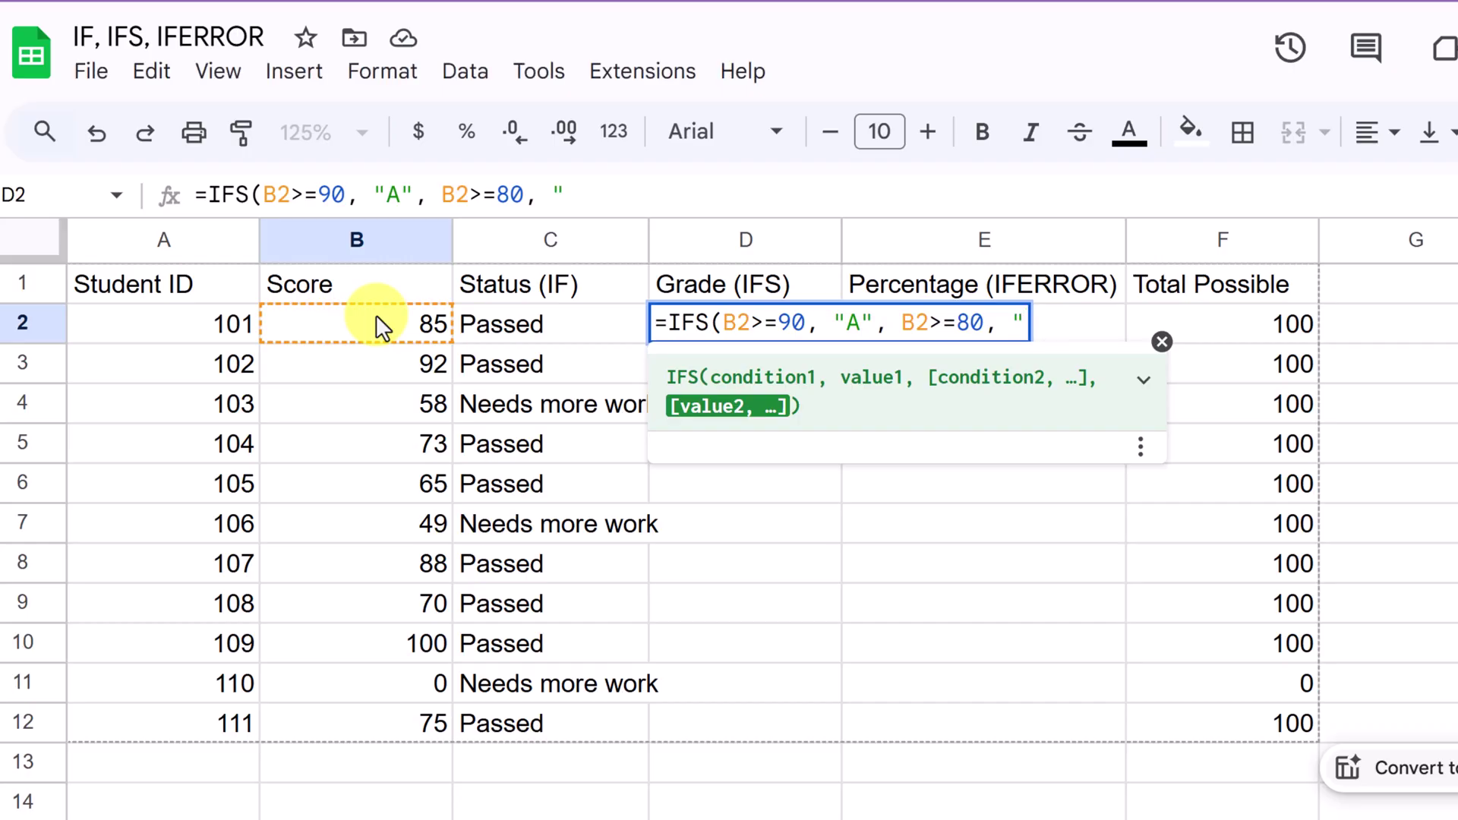
type("\",")
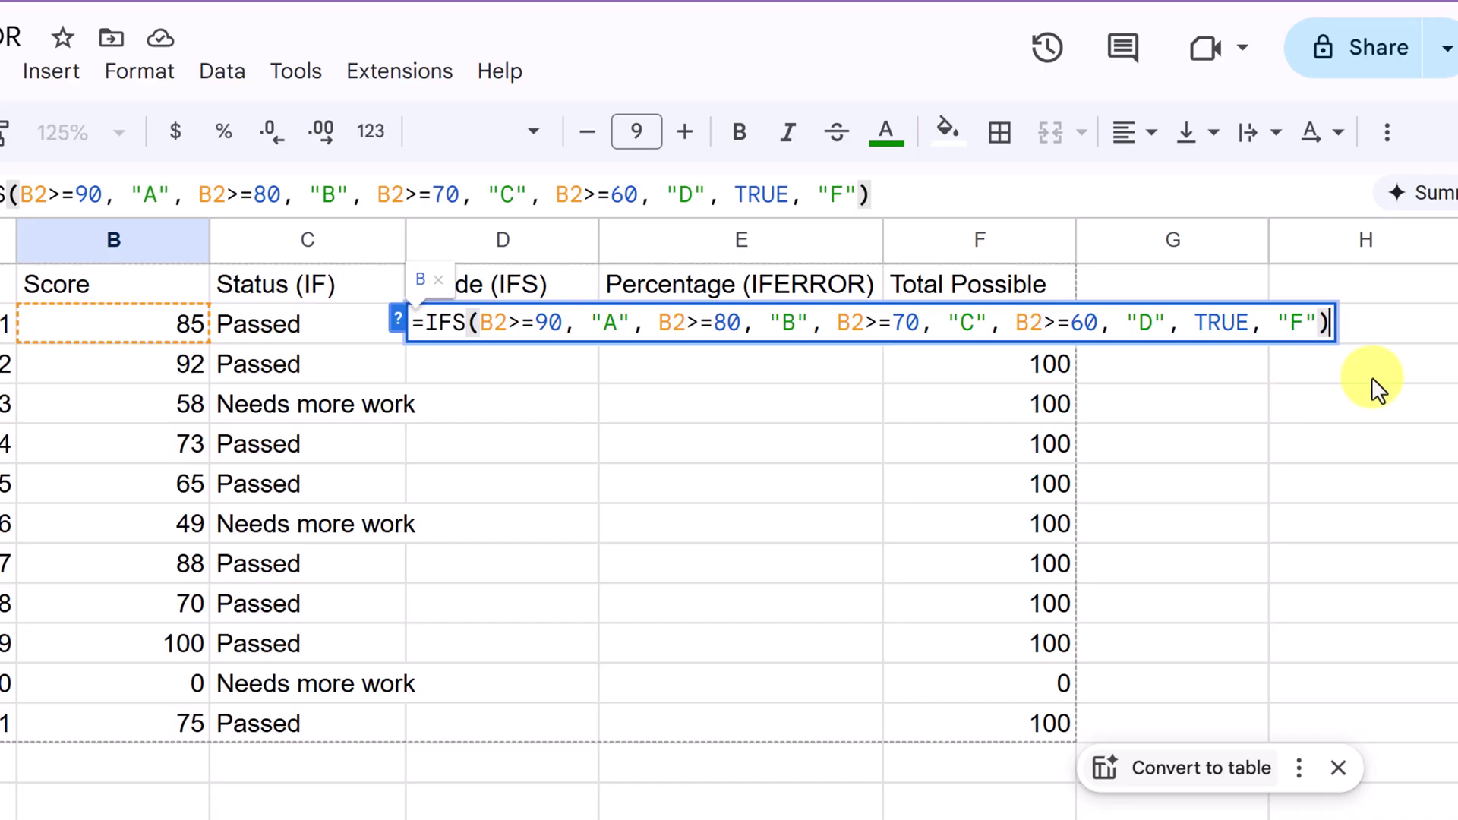
Commit D2's grade formula and accept the autofill for grades through D12.
key("Return")
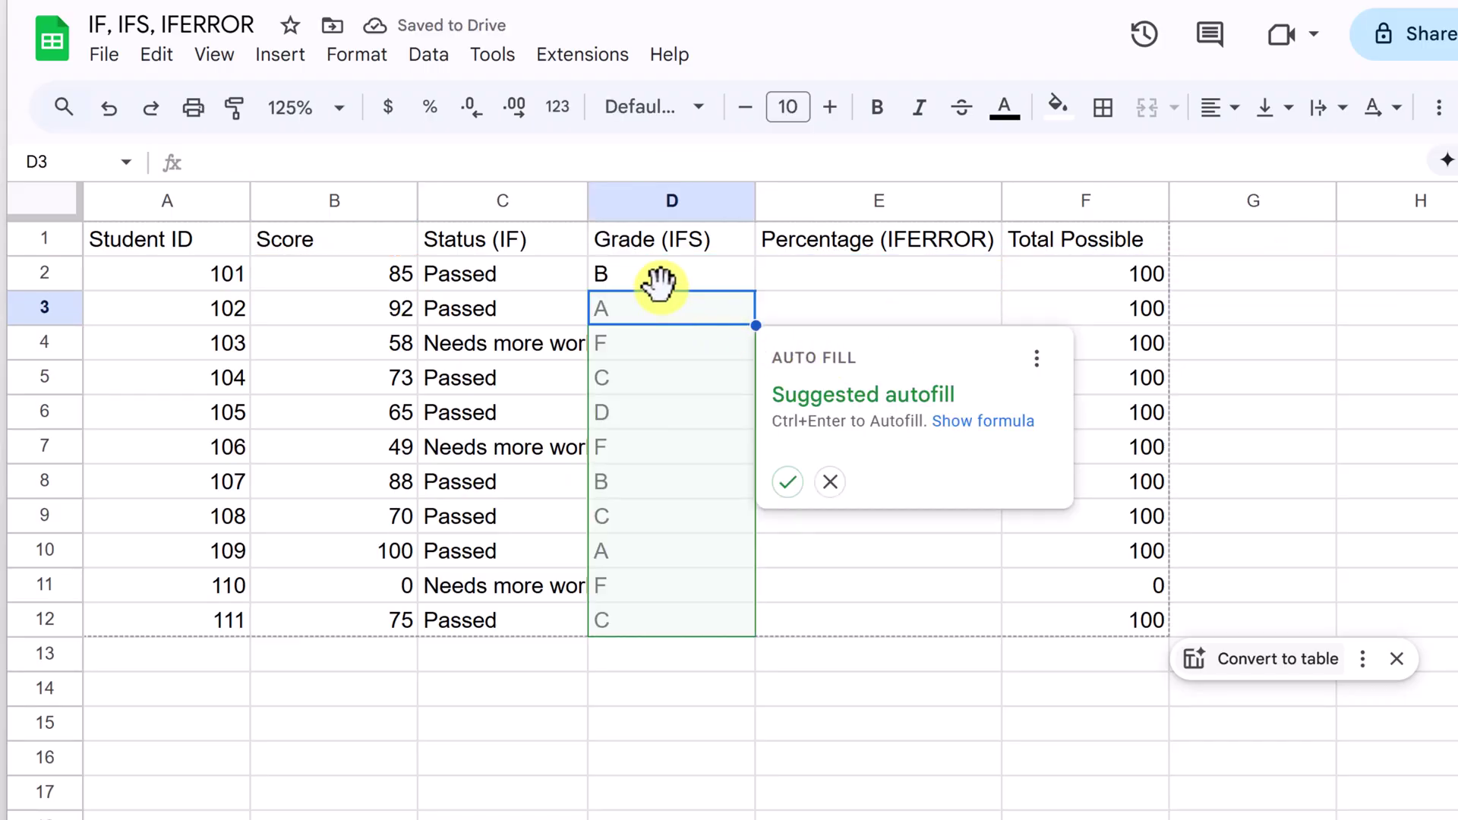
left_click(787, 486)
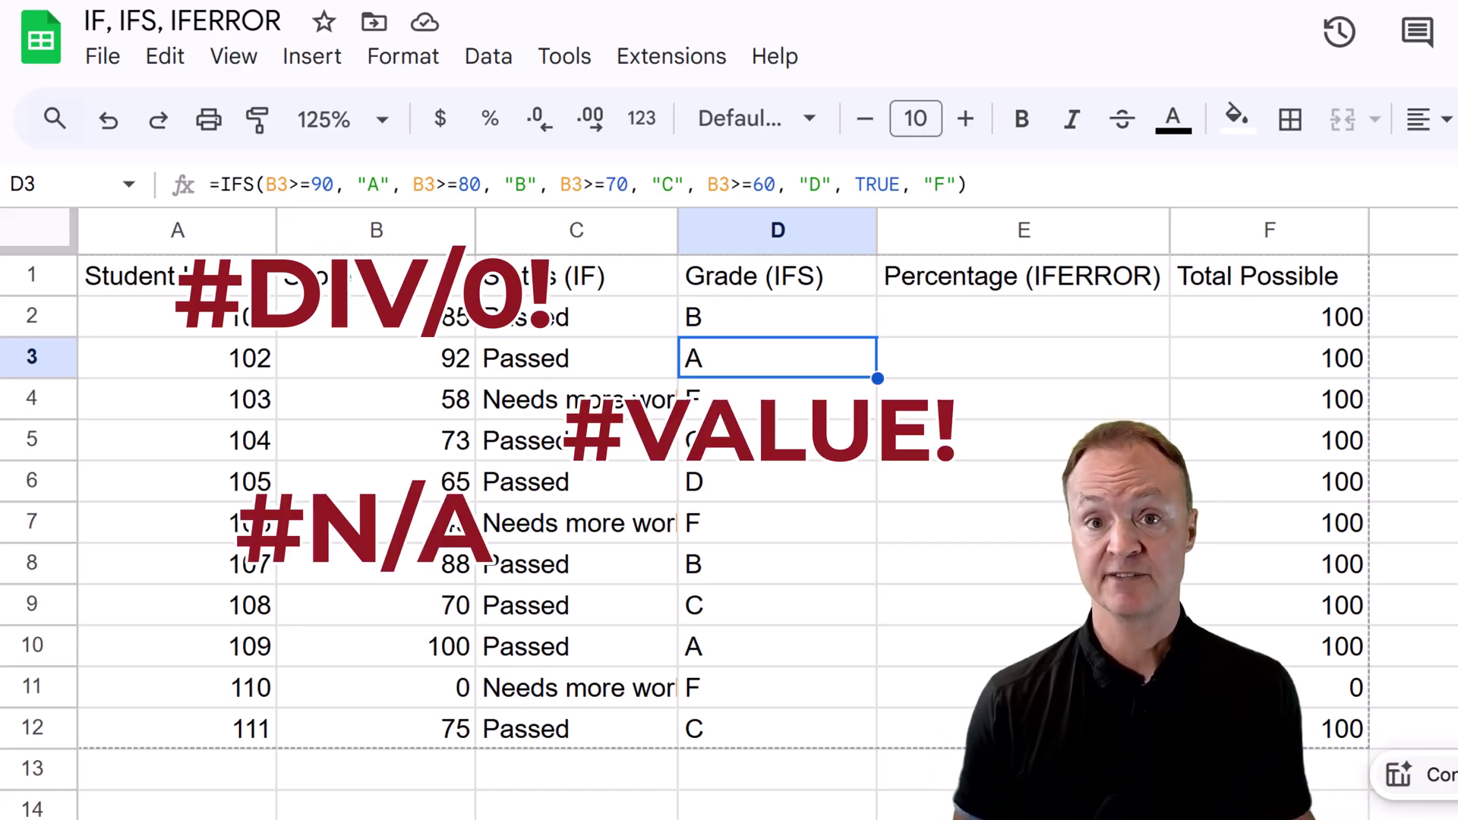
Enter =B2/F2 in E2 to compute the first percentage.
left_click(1012, 319)
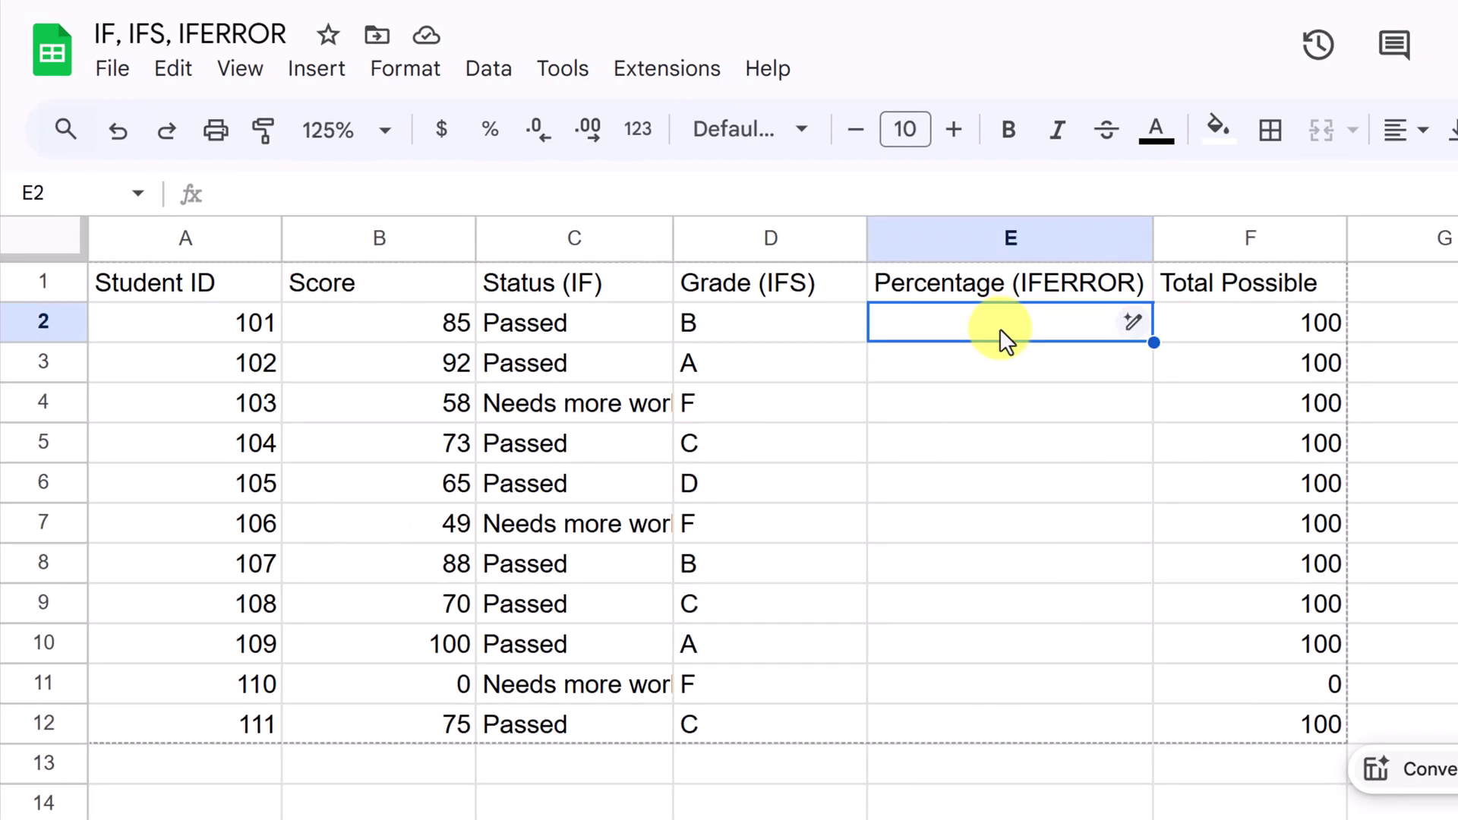
type("=")
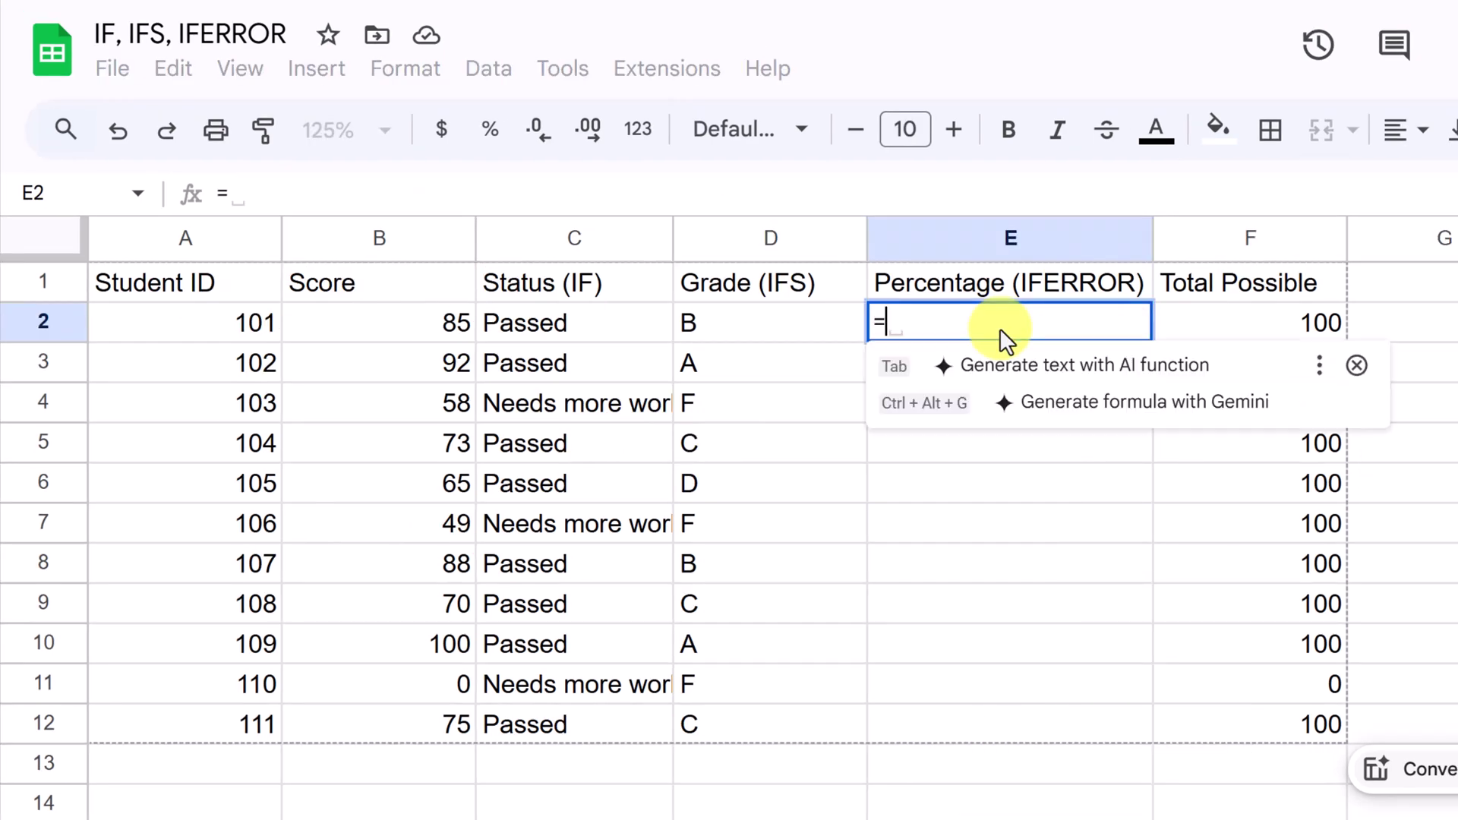
left_click(395, 335)
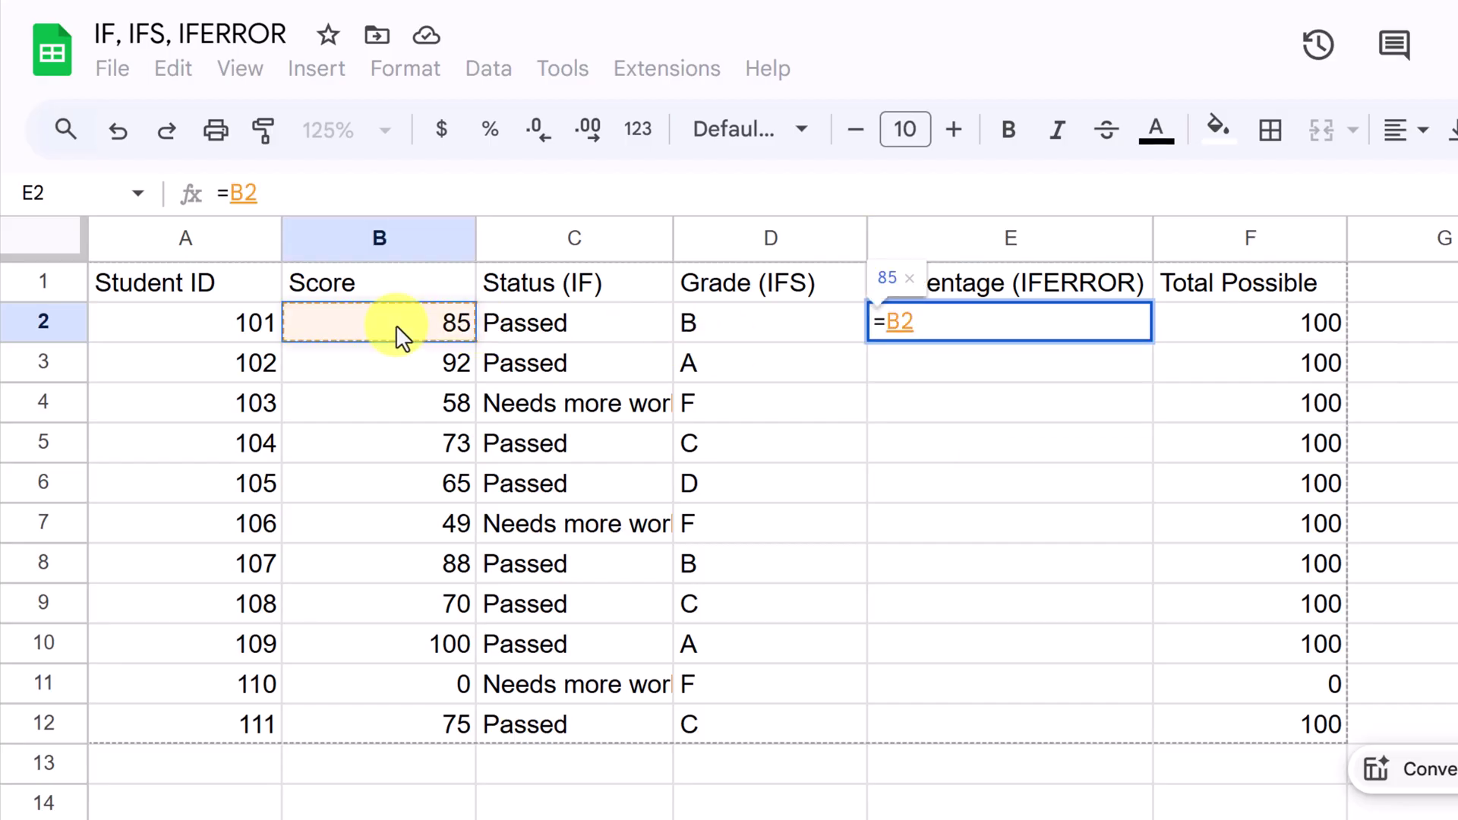
type("/")
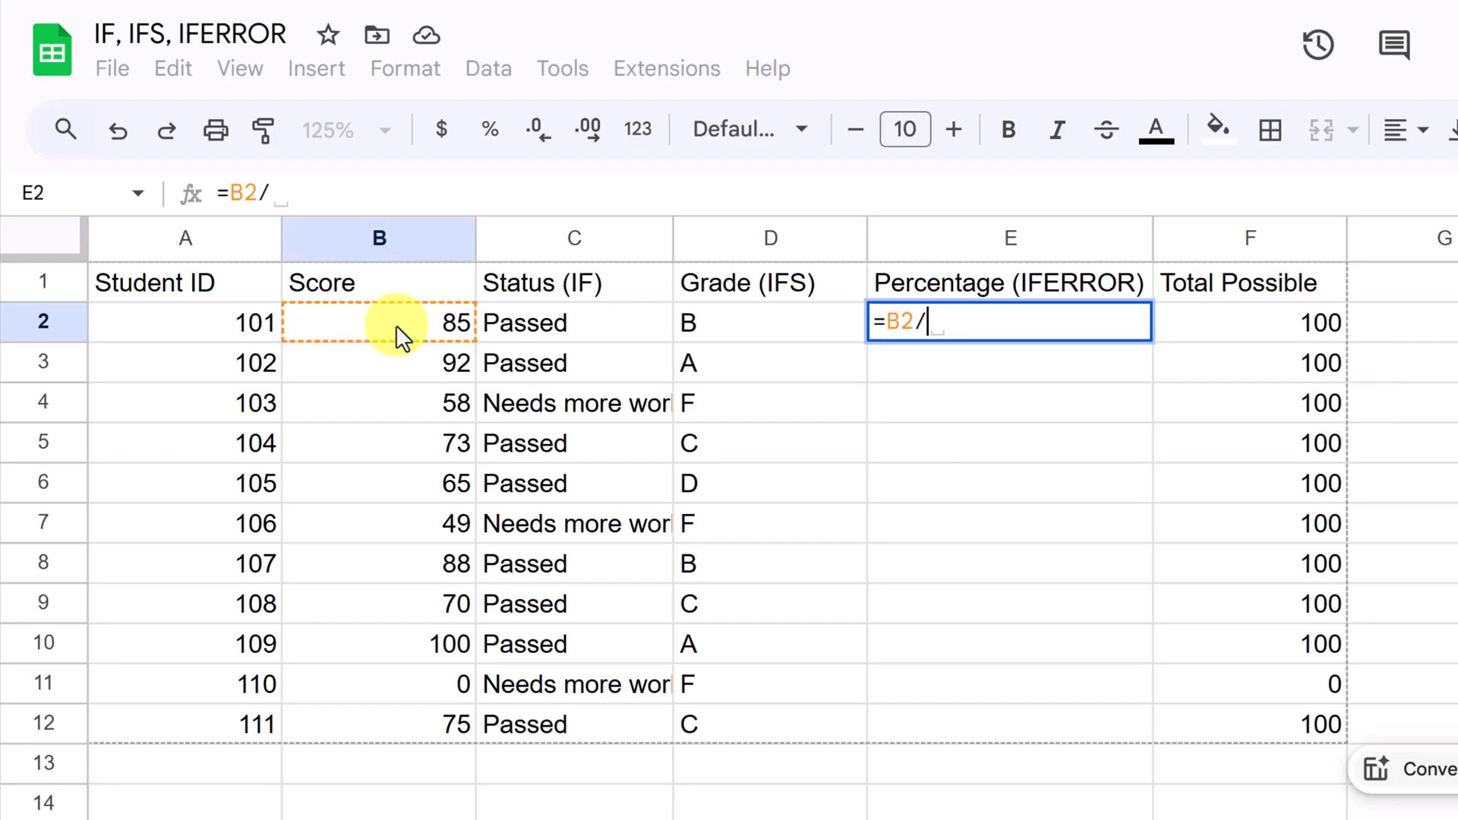
left_click(1272, 330)
key("Return")
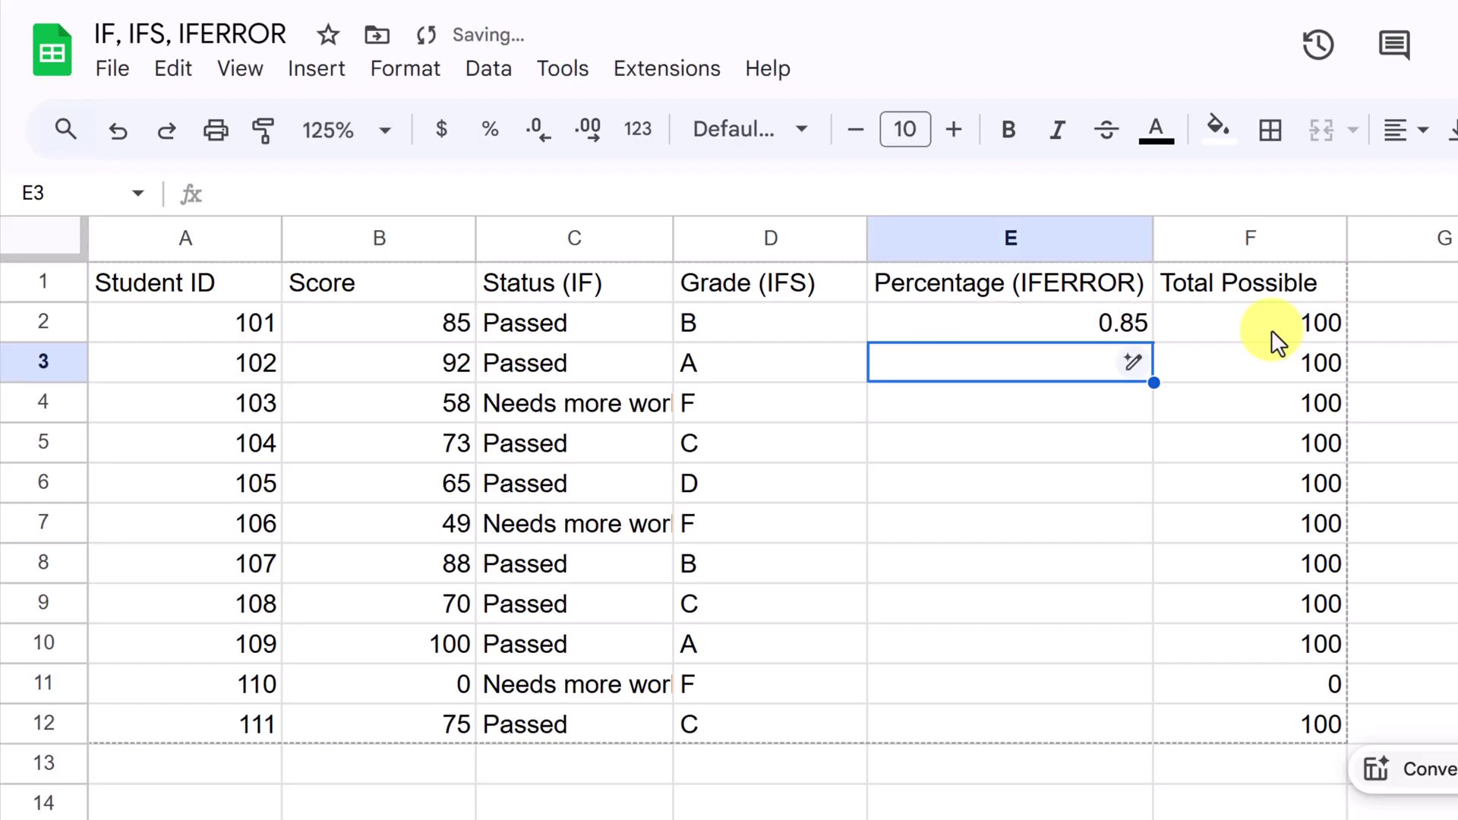
Fill the percentage formula down to E12 and review the results, including #DIV/0!
left_click(1105, 334)
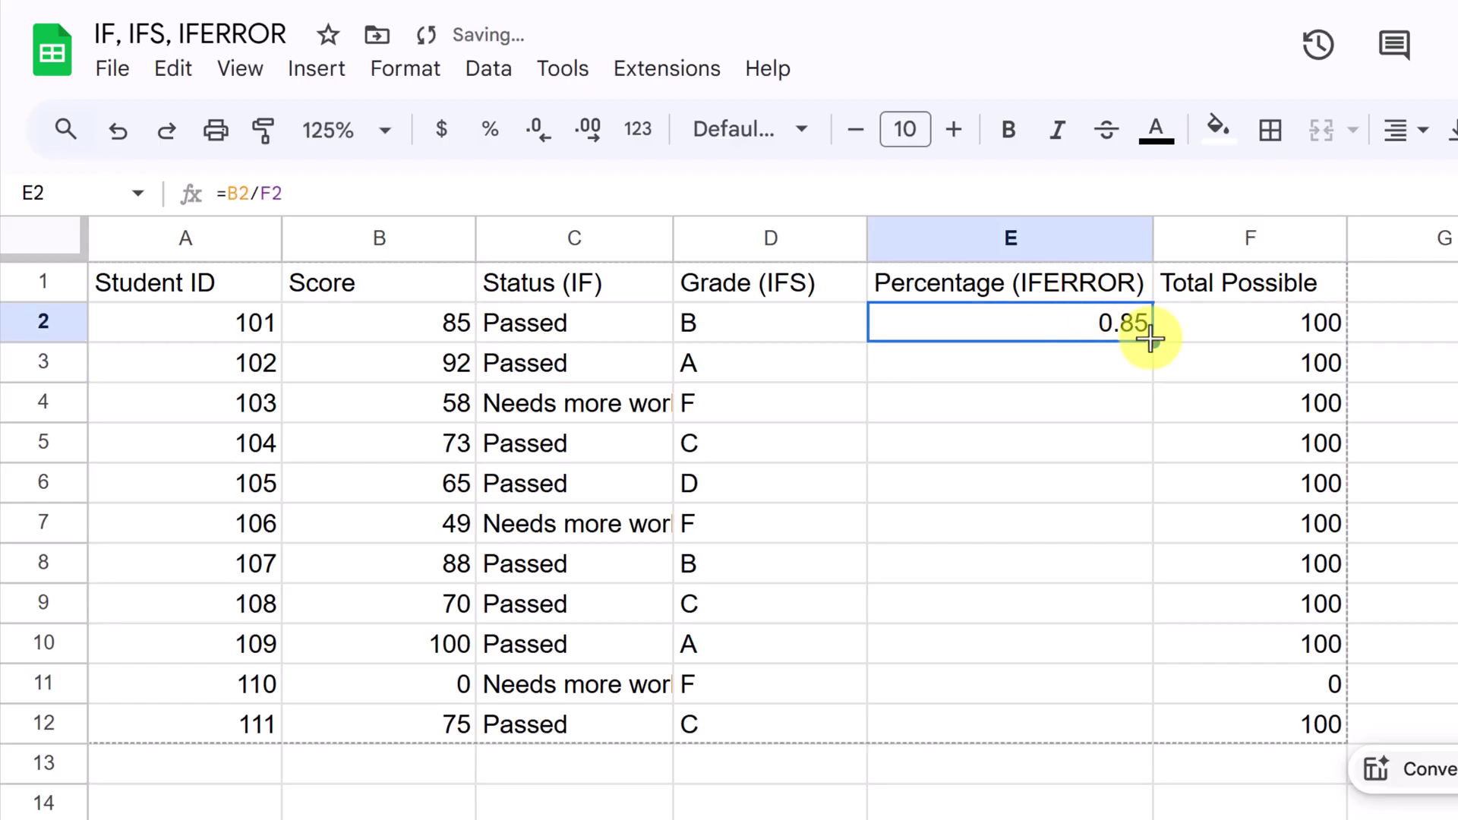
left_click_drag(1152, 340, 1114, 725)
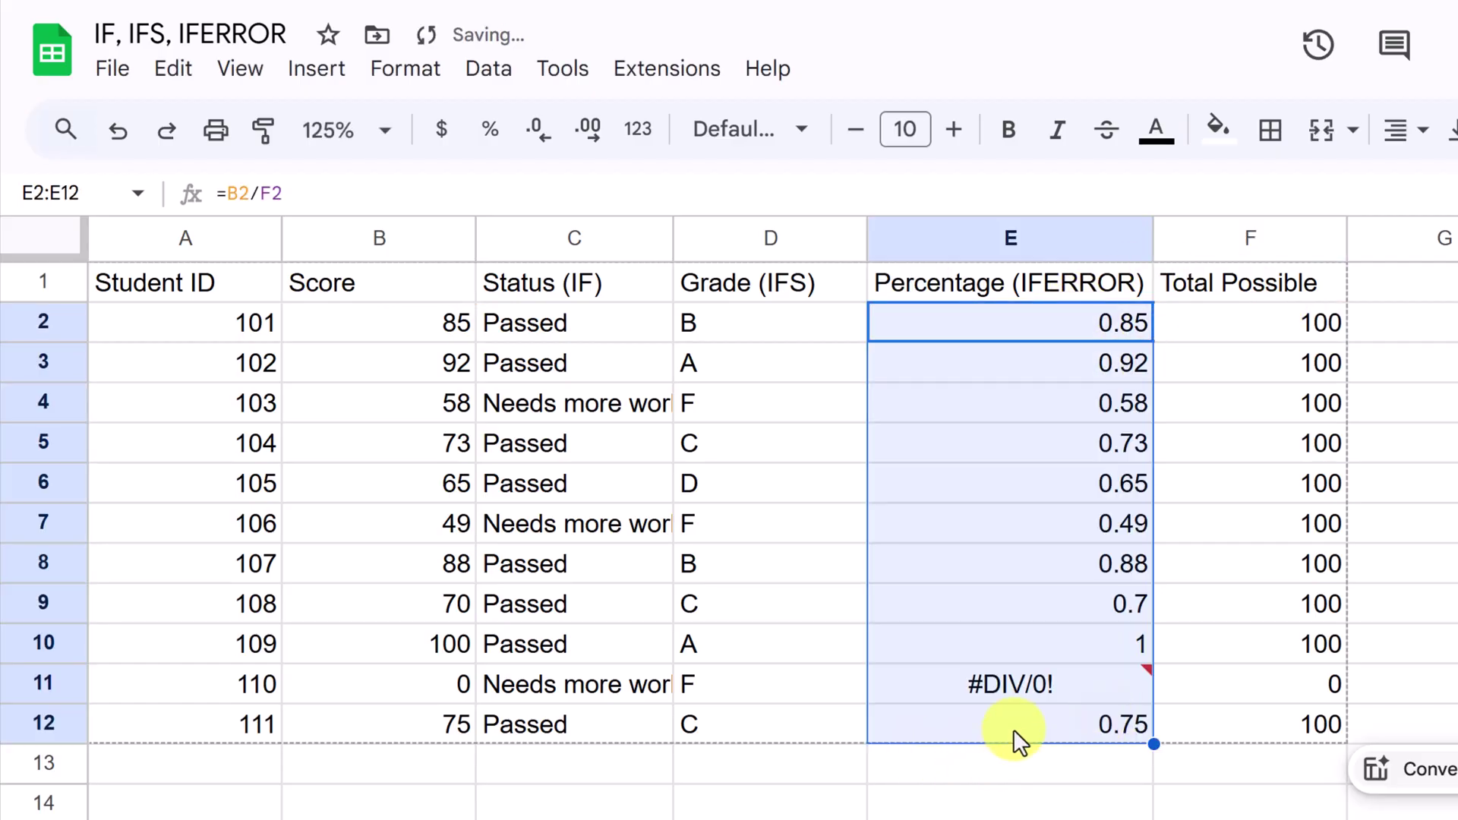
left_click(1012, 750)
mouse_move(1023, 697)
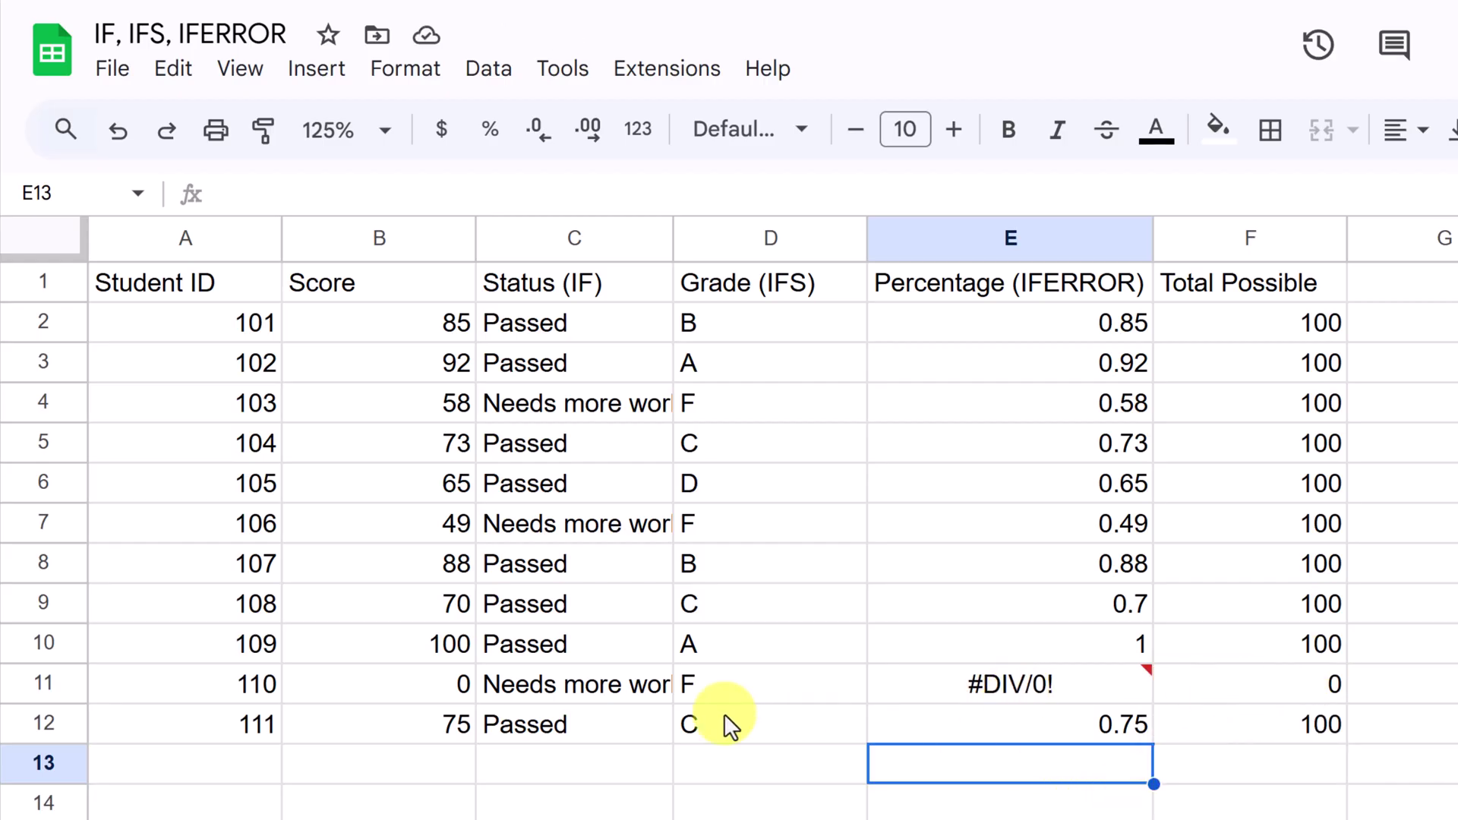
left_click(949, 813)
Clear the old percentage formulas from E2:E12.
left_click_drag(1063, 323, 1050, 714)
key("Delete")
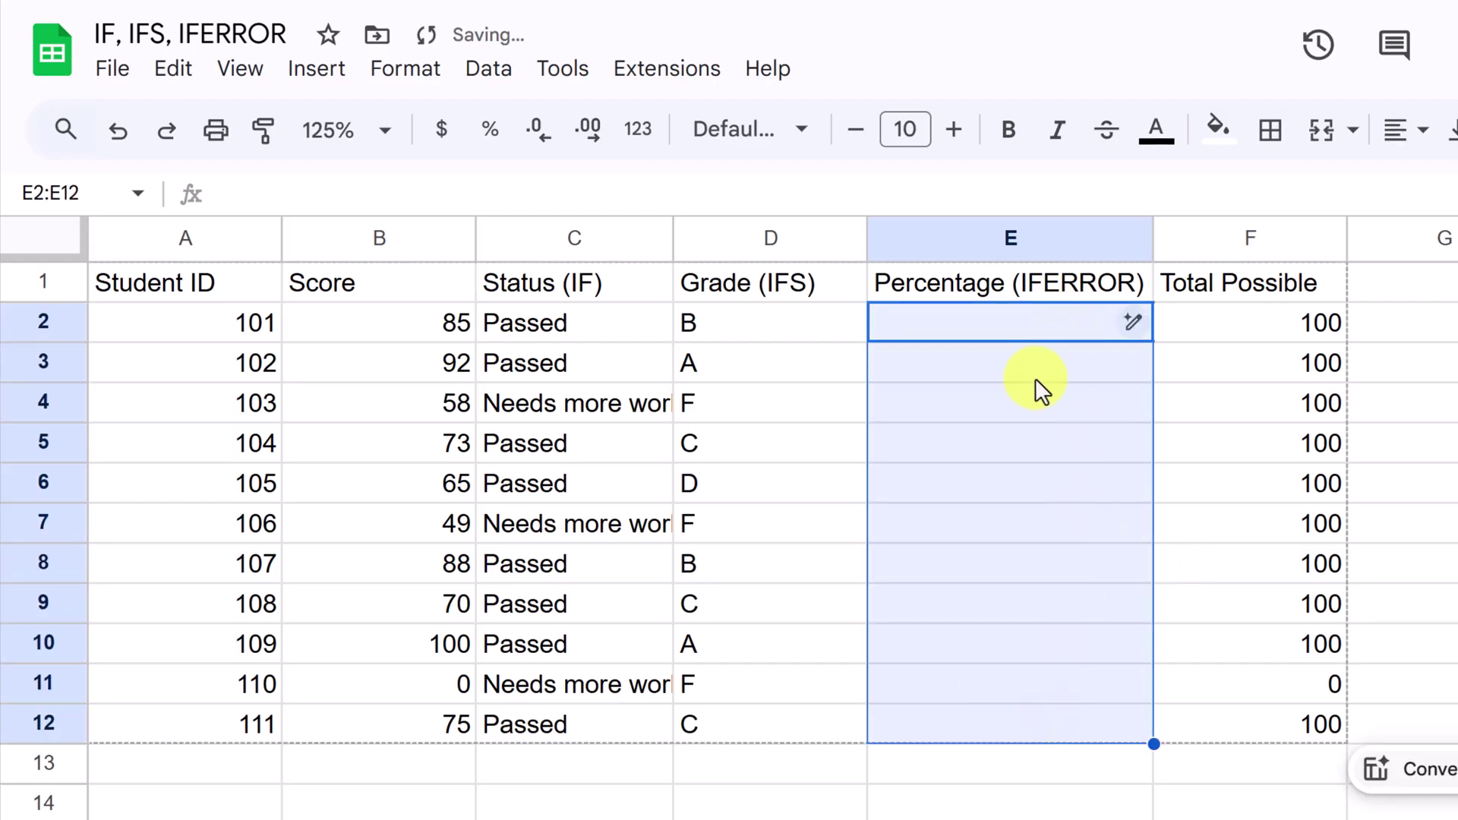
left_click(1035, 373)
Enter =IFERROR(B2/F2,"N/A") in E2.
left_click(1015, 335)
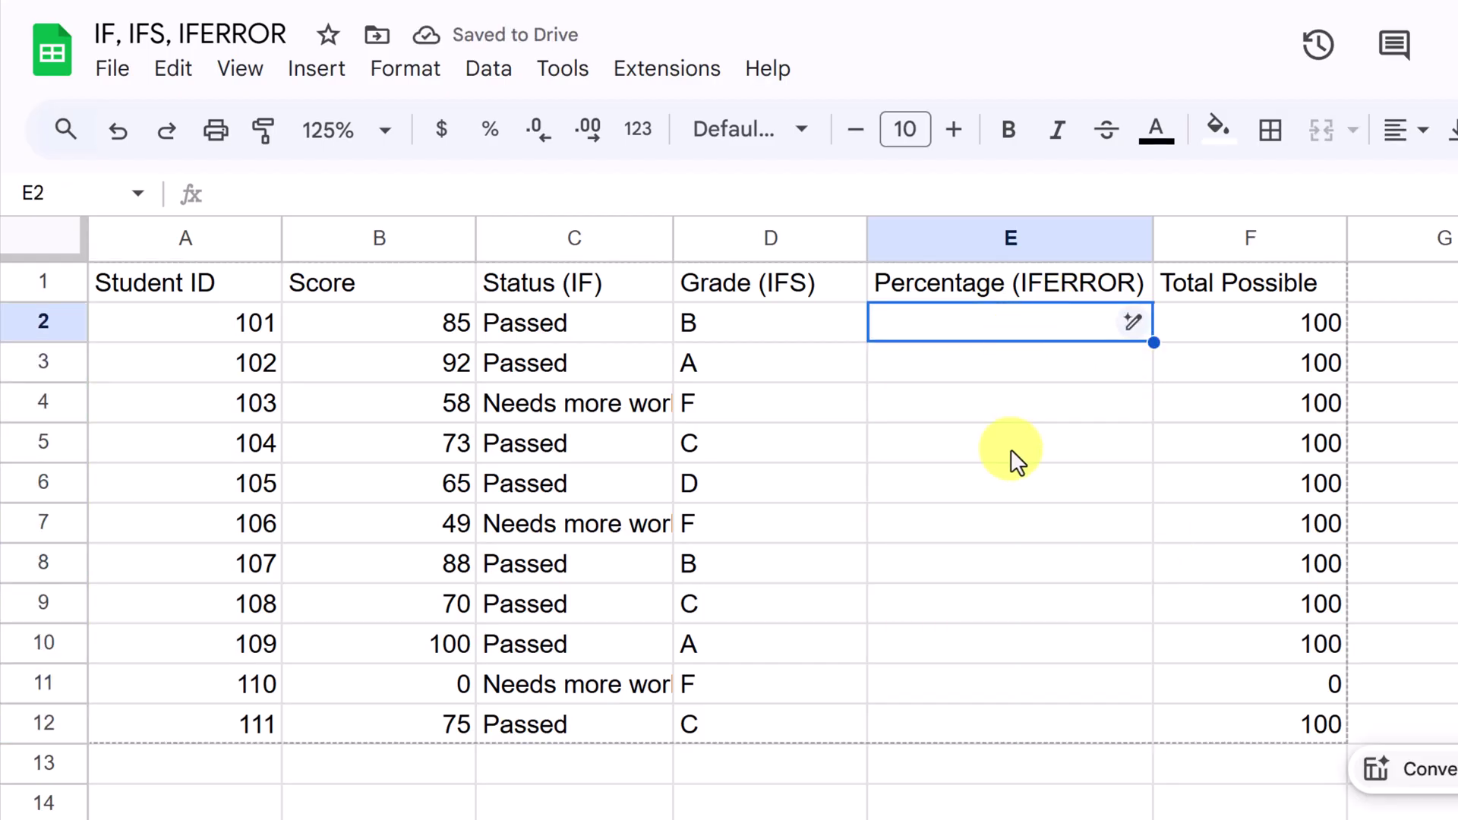
type("=ife")
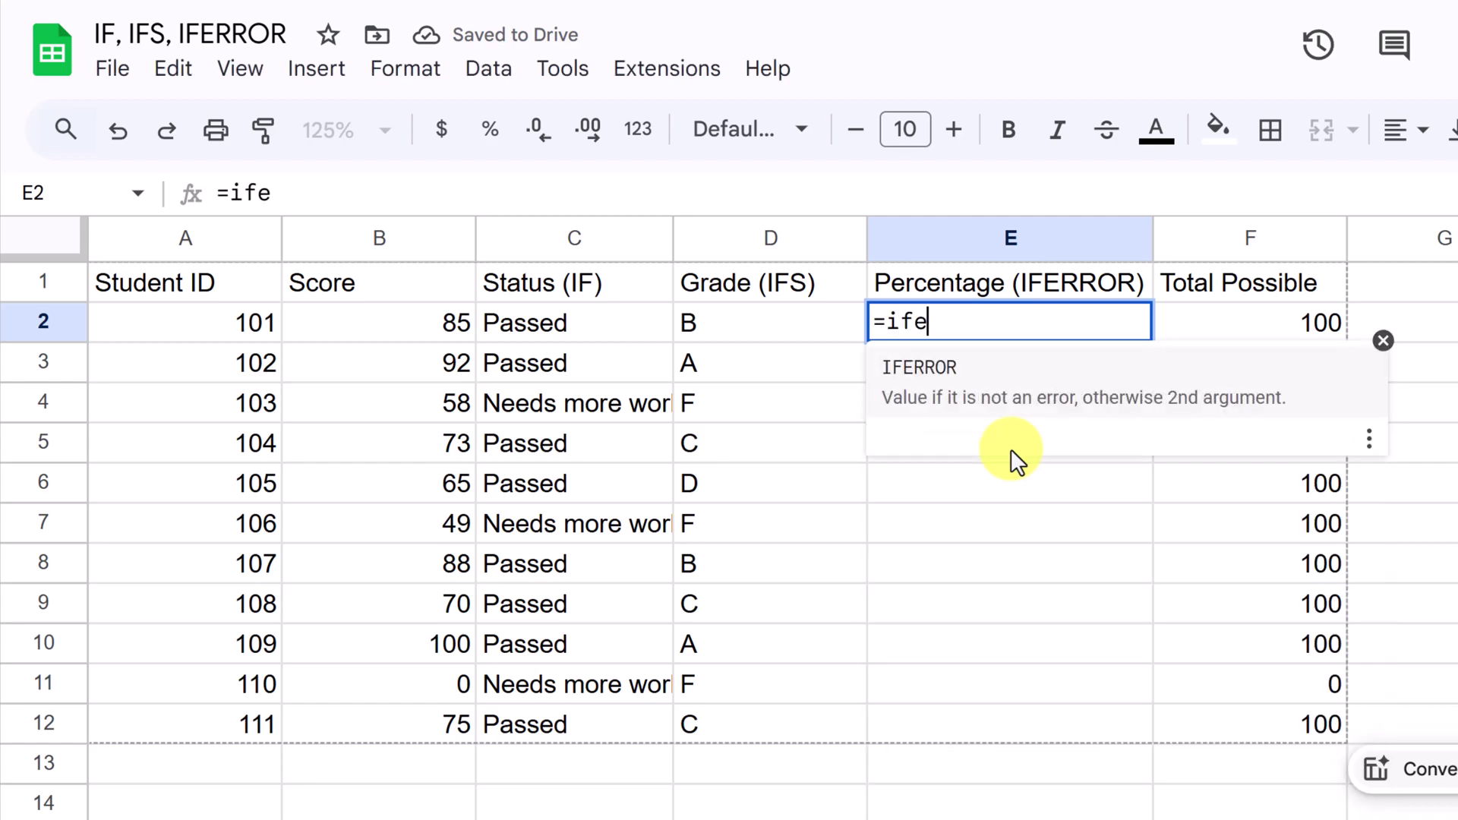
type("r")
left_click(979, 406)
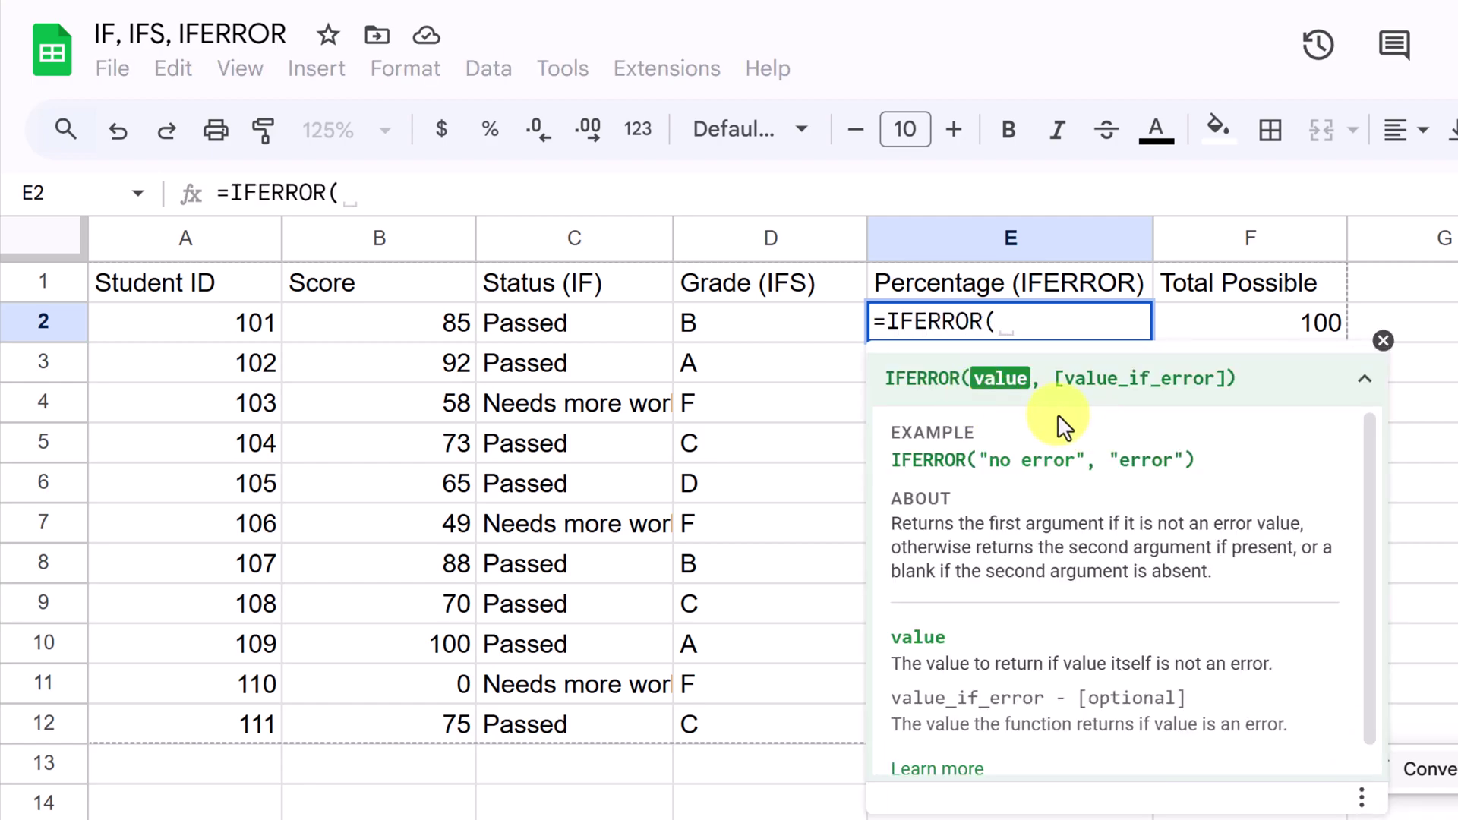
left_click(445, 332)
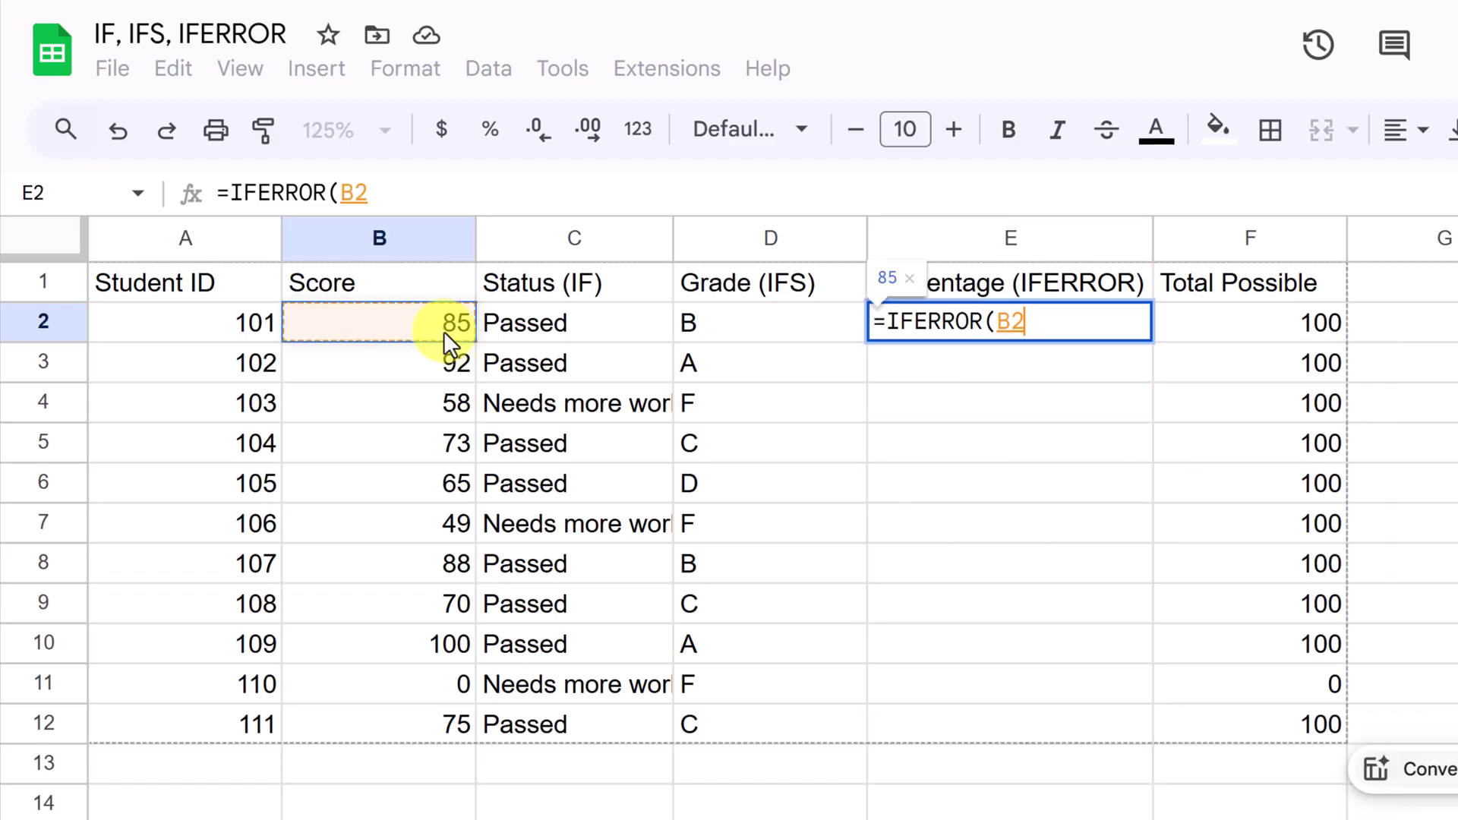
type("/")
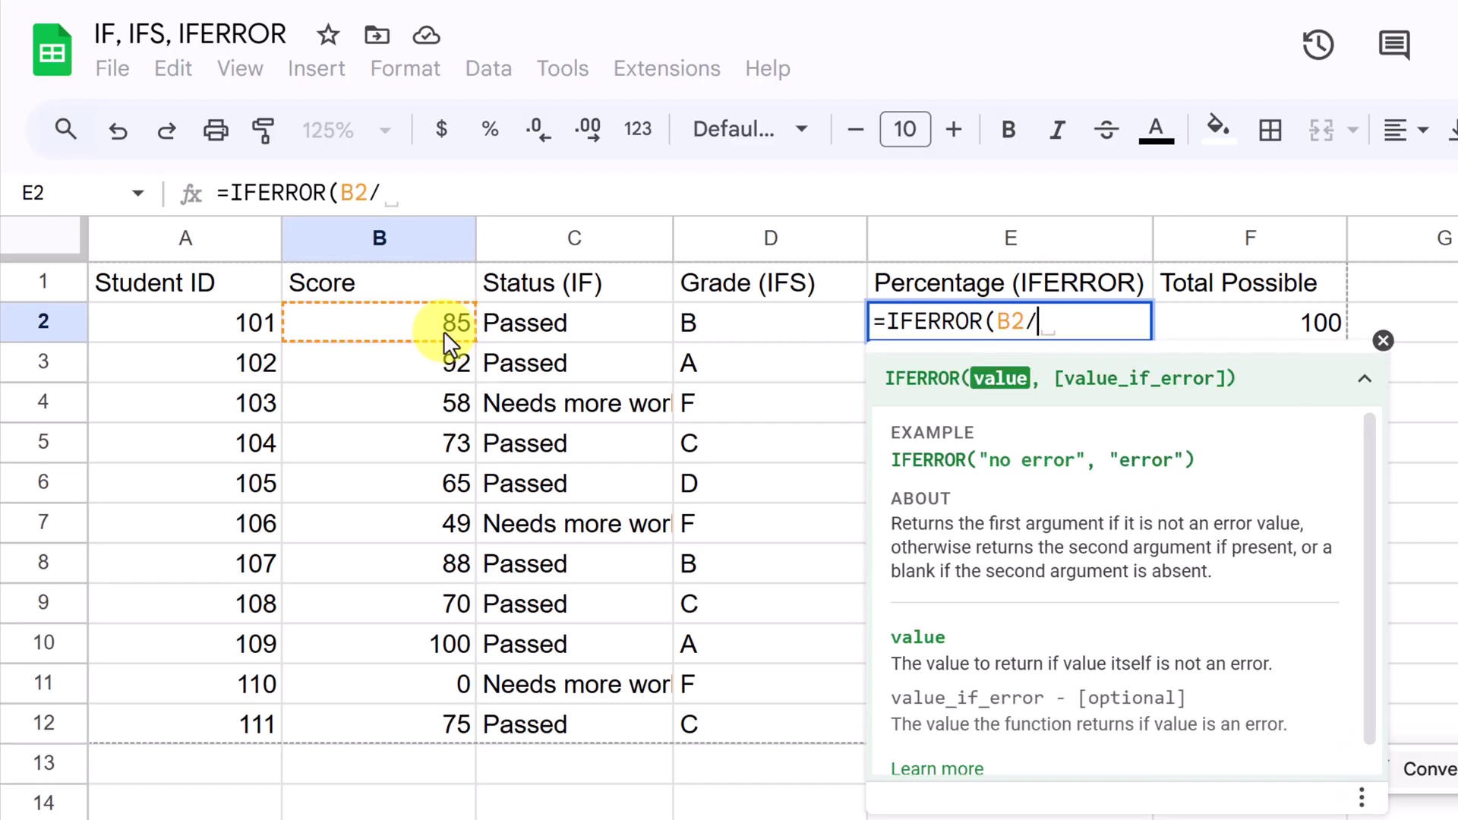
left_click(1320, 326)
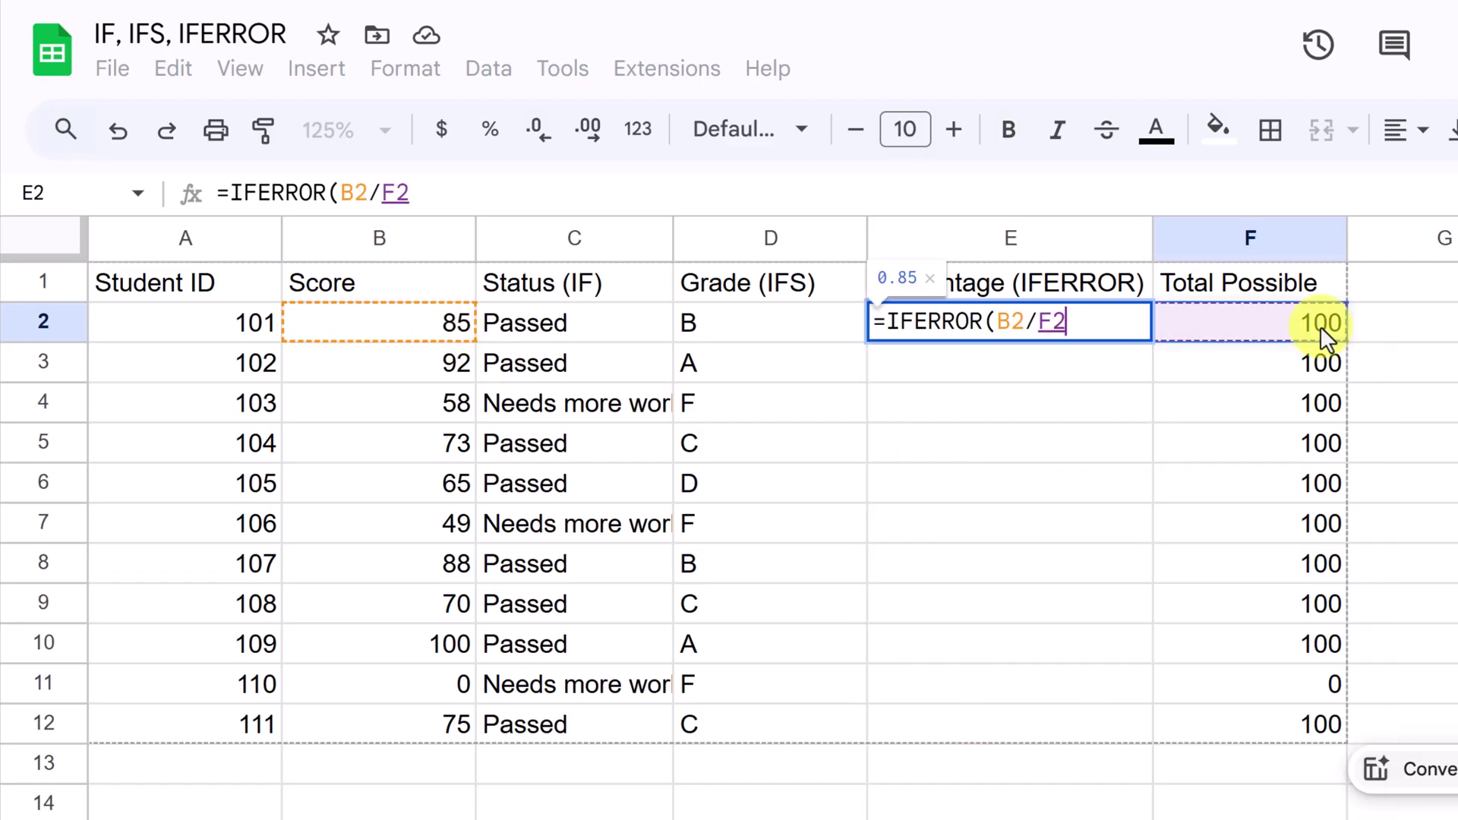
type(",")
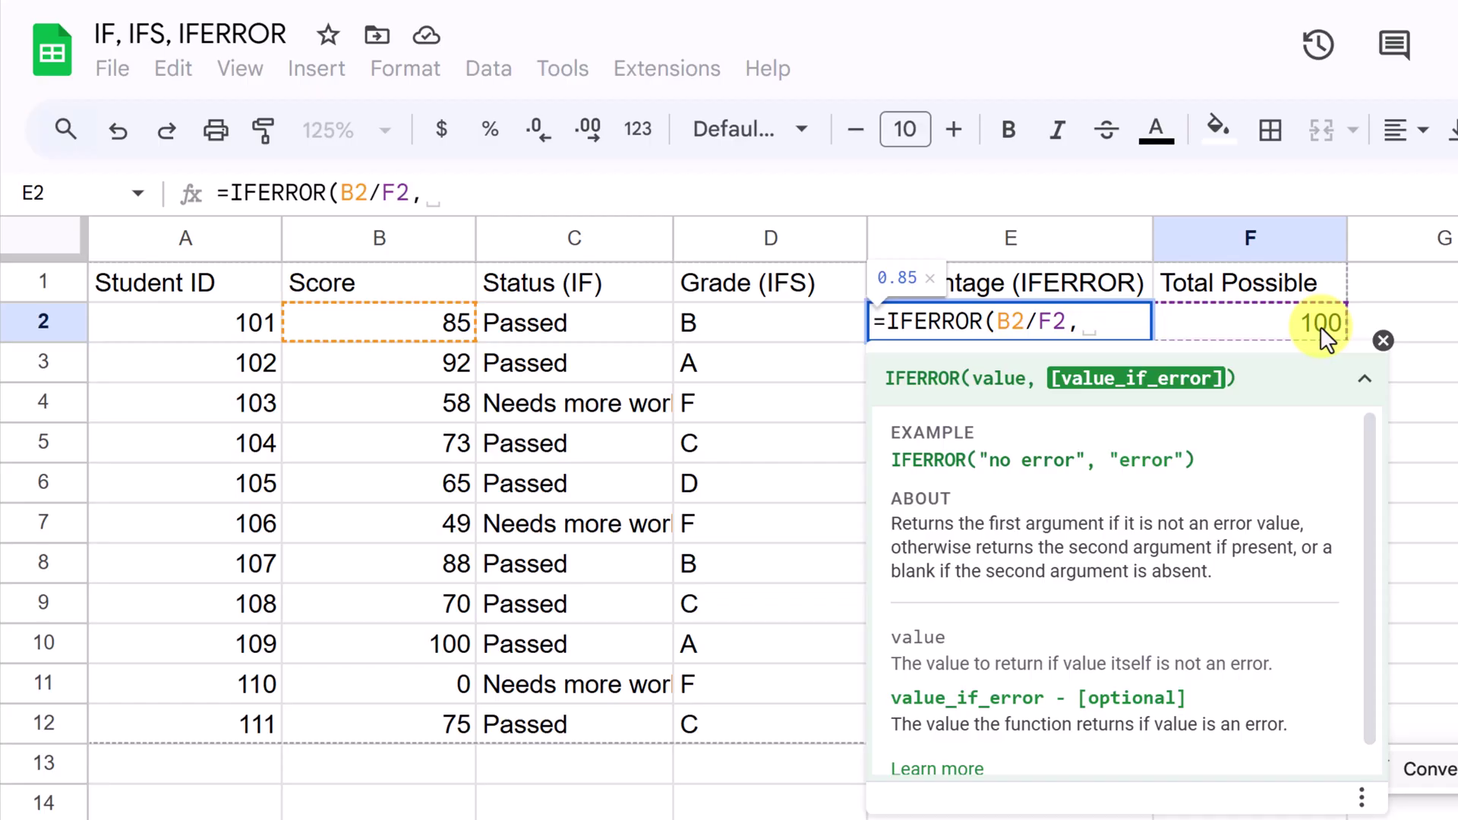
type("\"N")
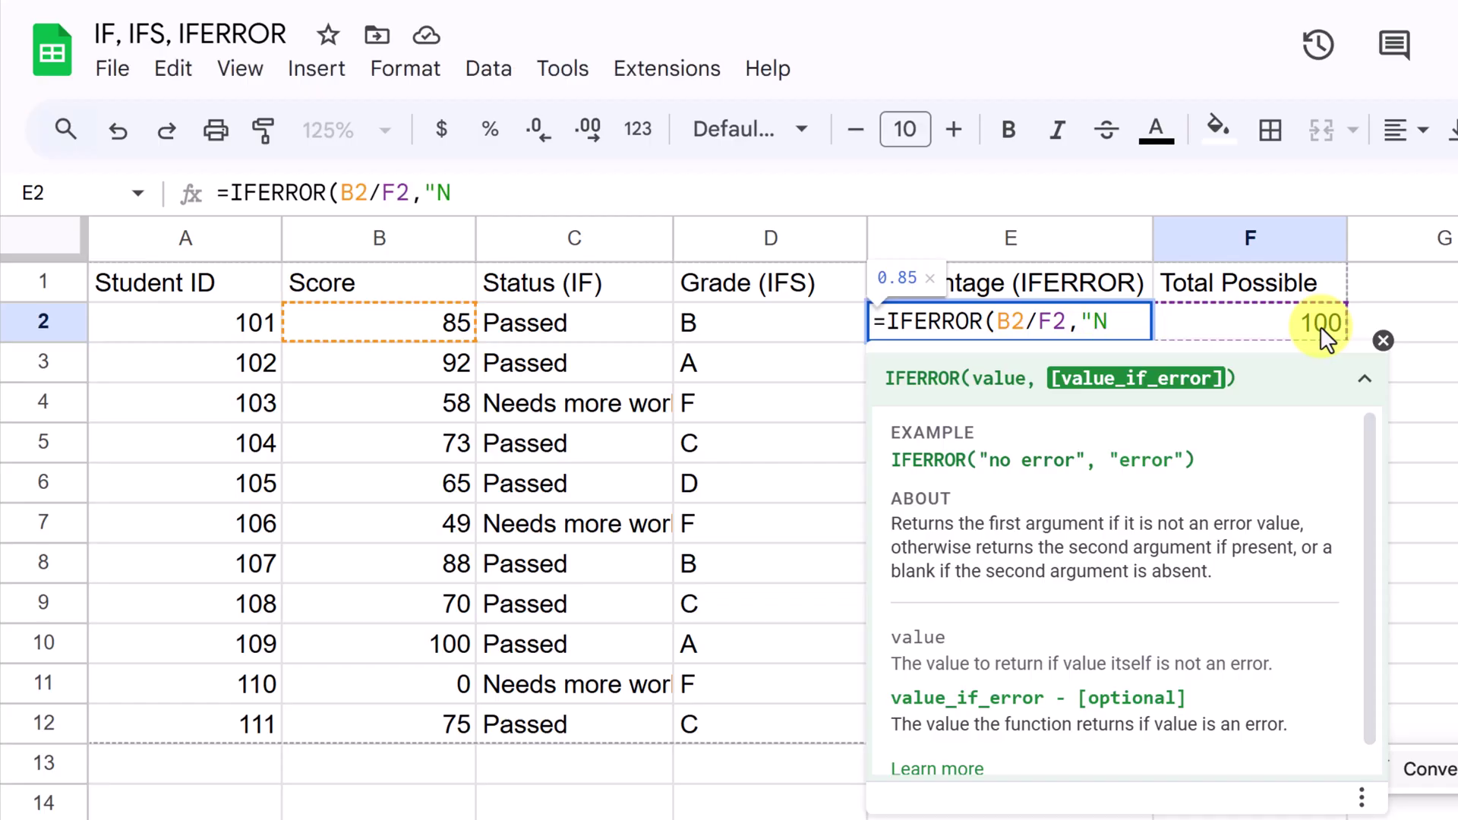
type("/A\")")
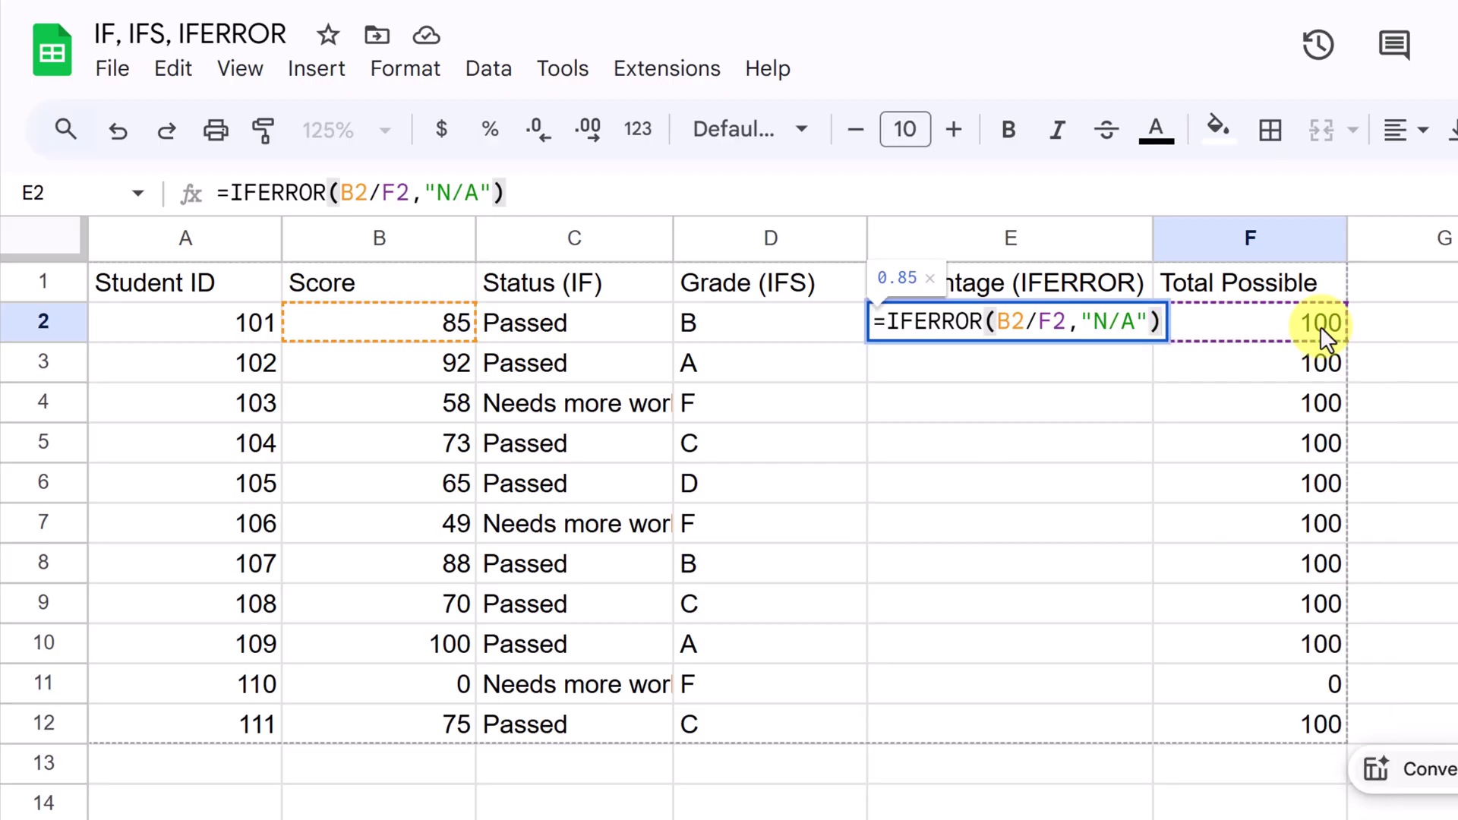
key("Return")
Fill the IFERROR formula down to E12 and check E11's N/A result.
left_click(1029, 324)
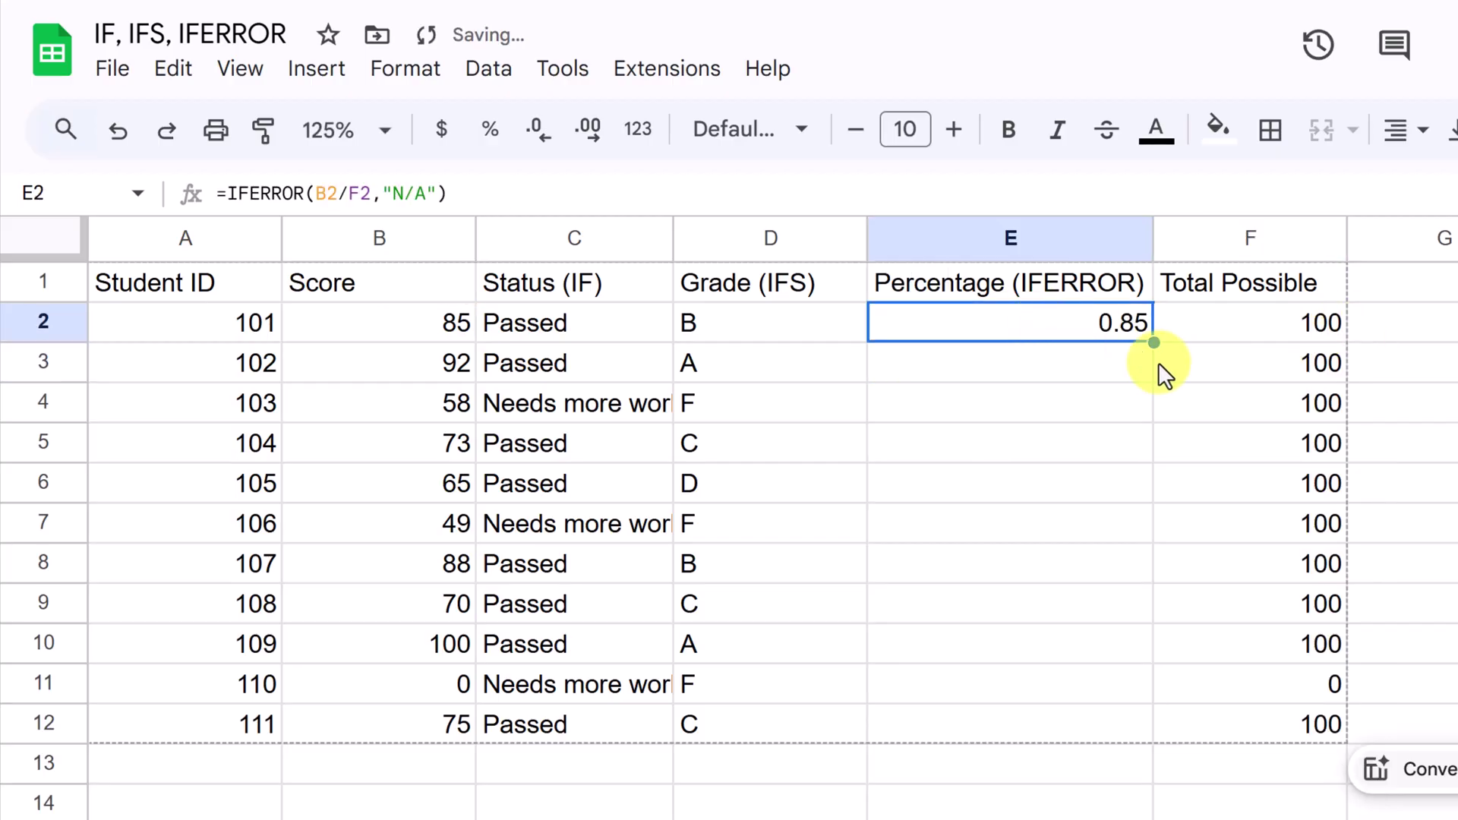
left_click_drag(1154, 343, 1129, 724)
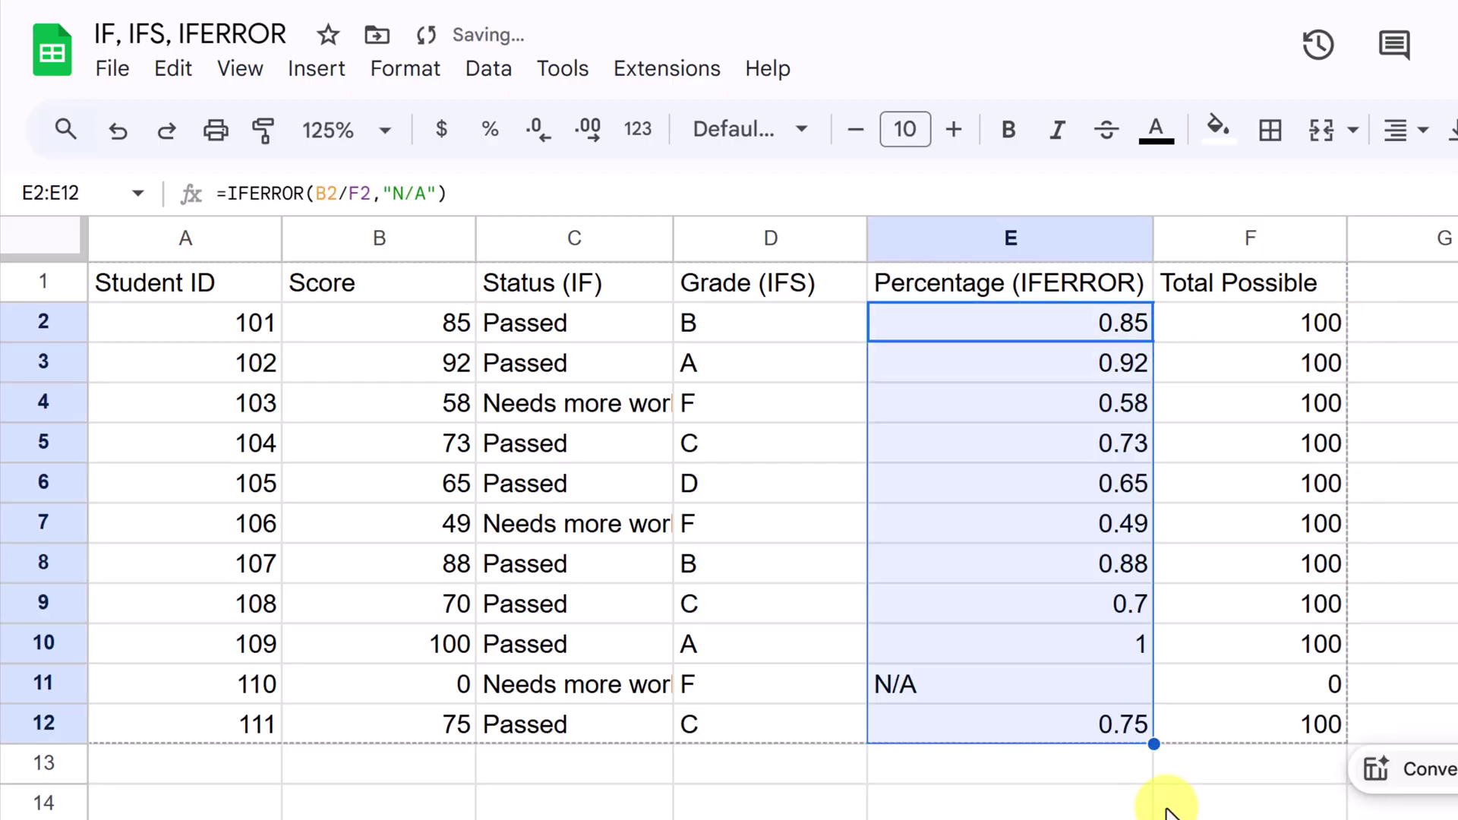
left_click(1162, 801)
left_click(954, 684)
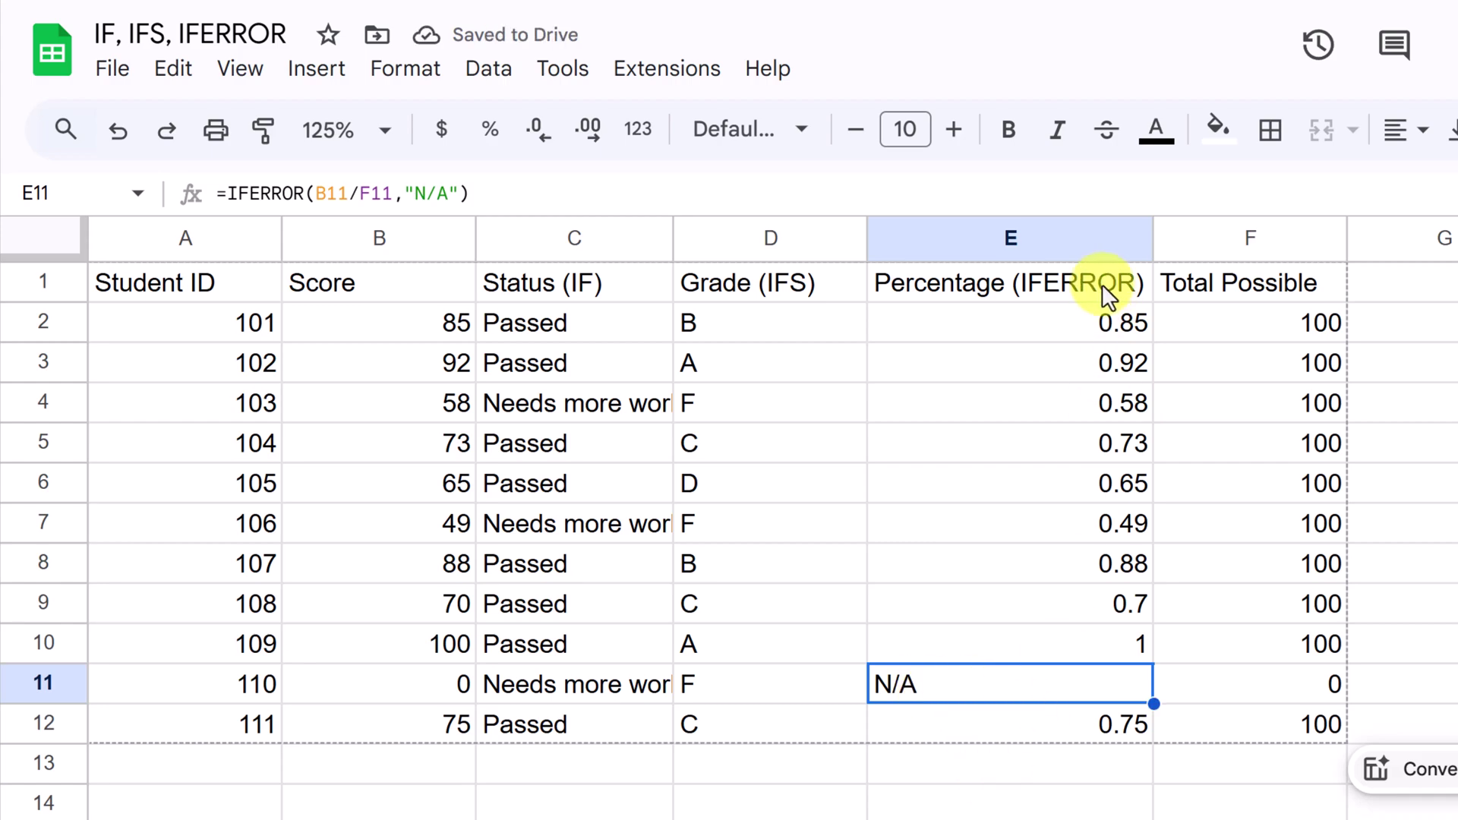
Edit E2 to =IFERROR(B2/F2,"") so errors show blank.
double_click(1101, 320)
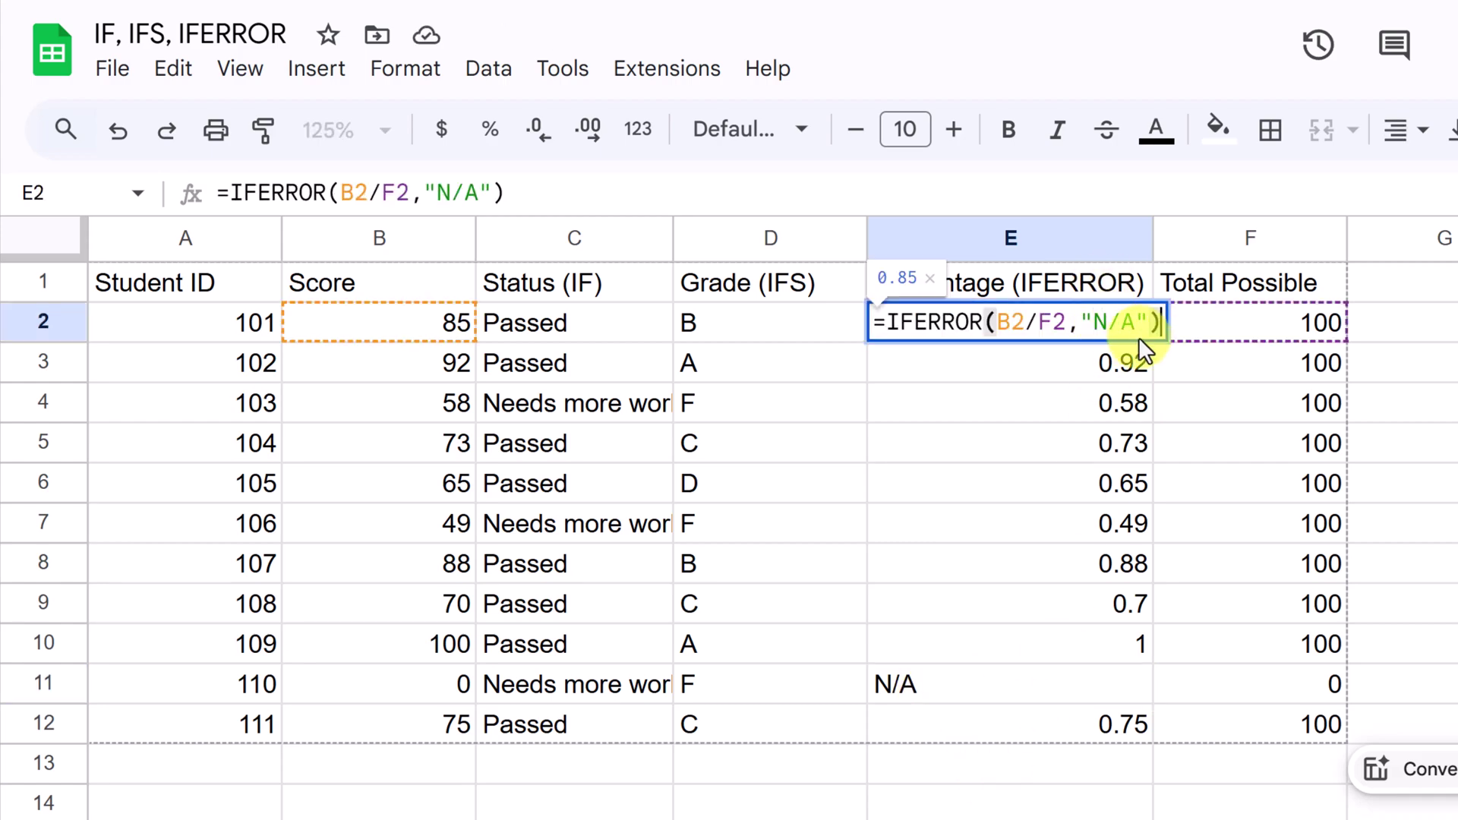
left_click_drag(1135, 323, 1096, 328)
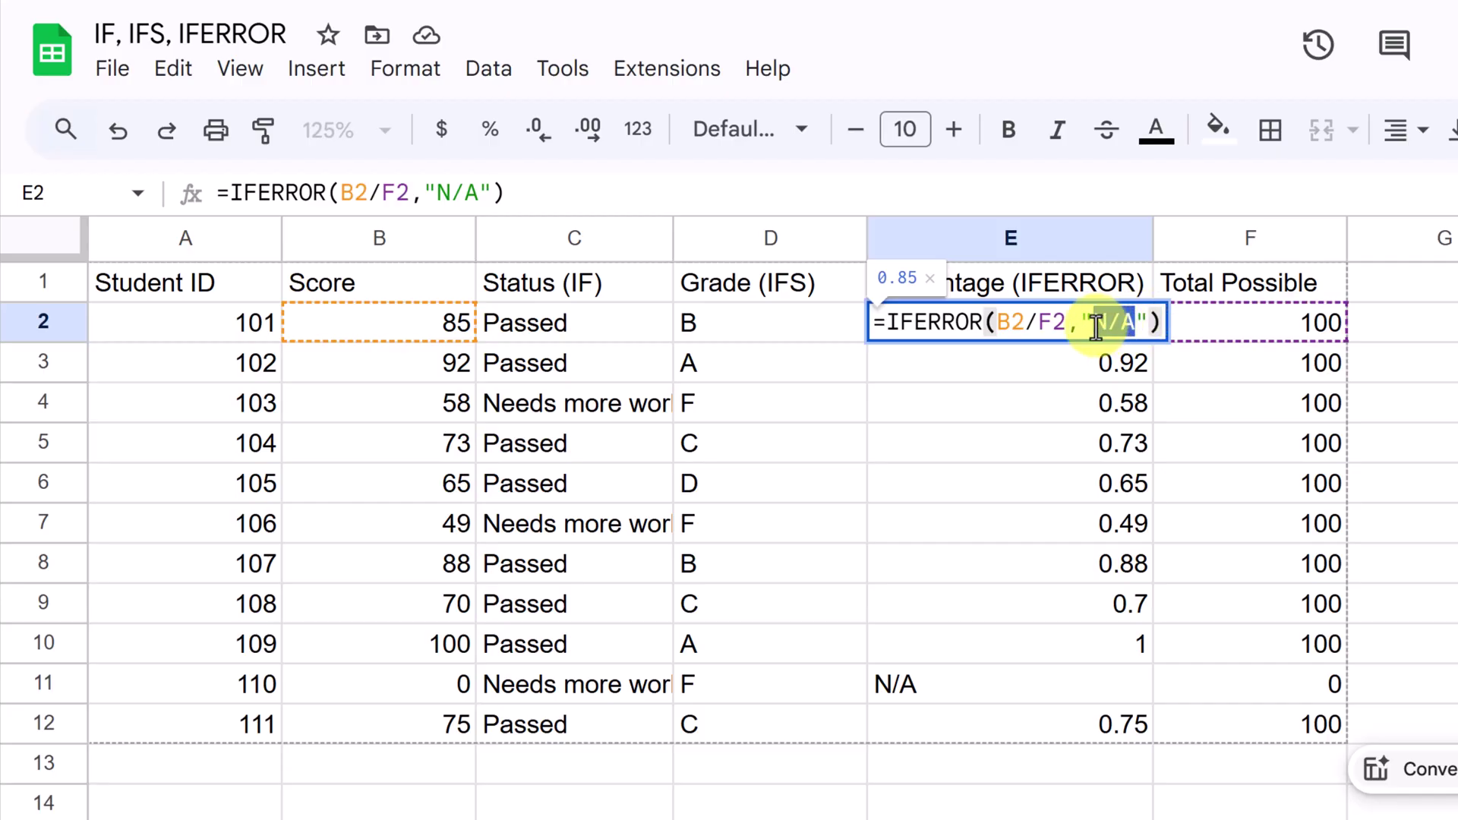
key("BackSpace")
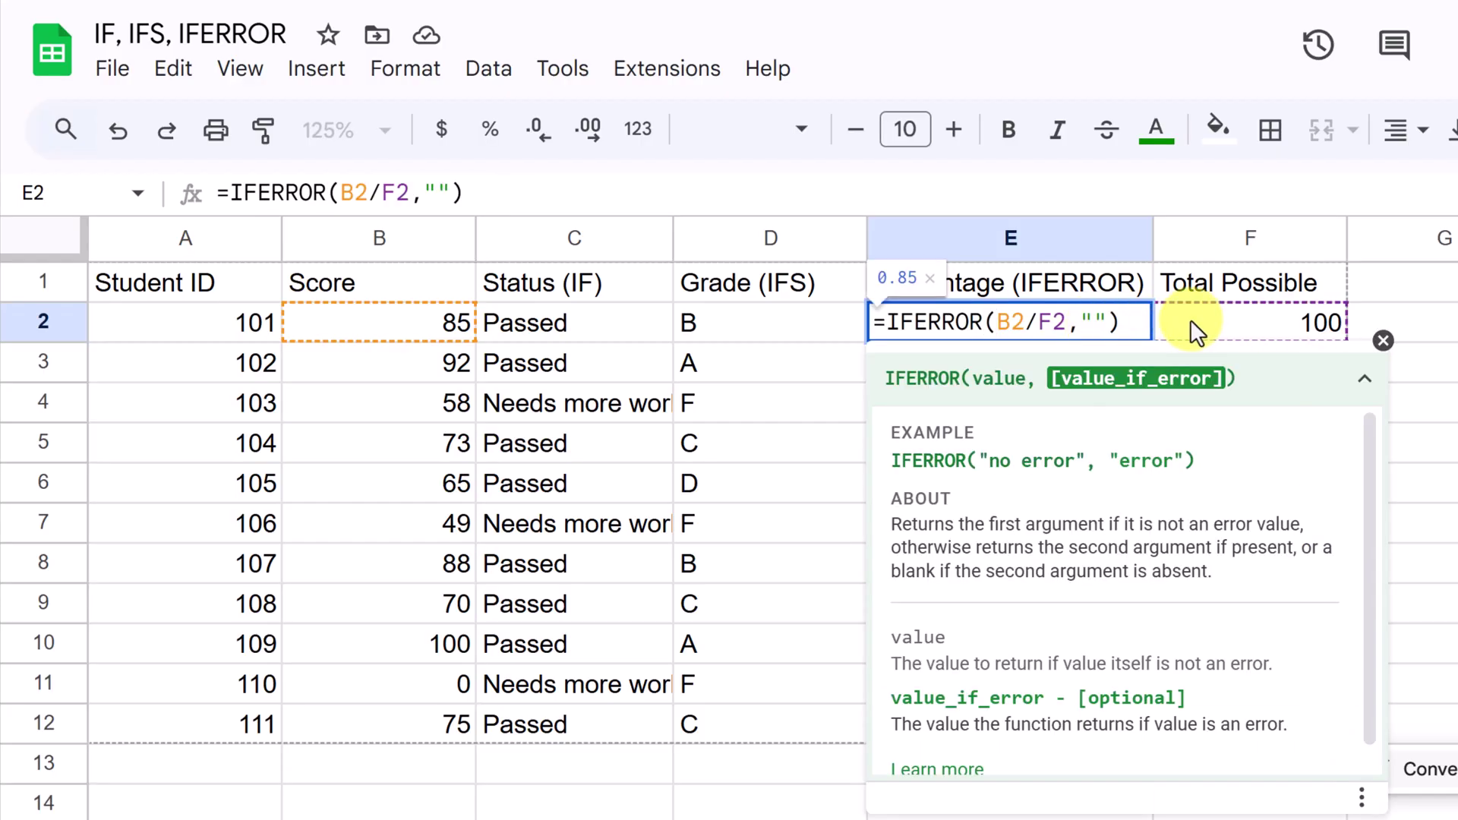
key("Return")
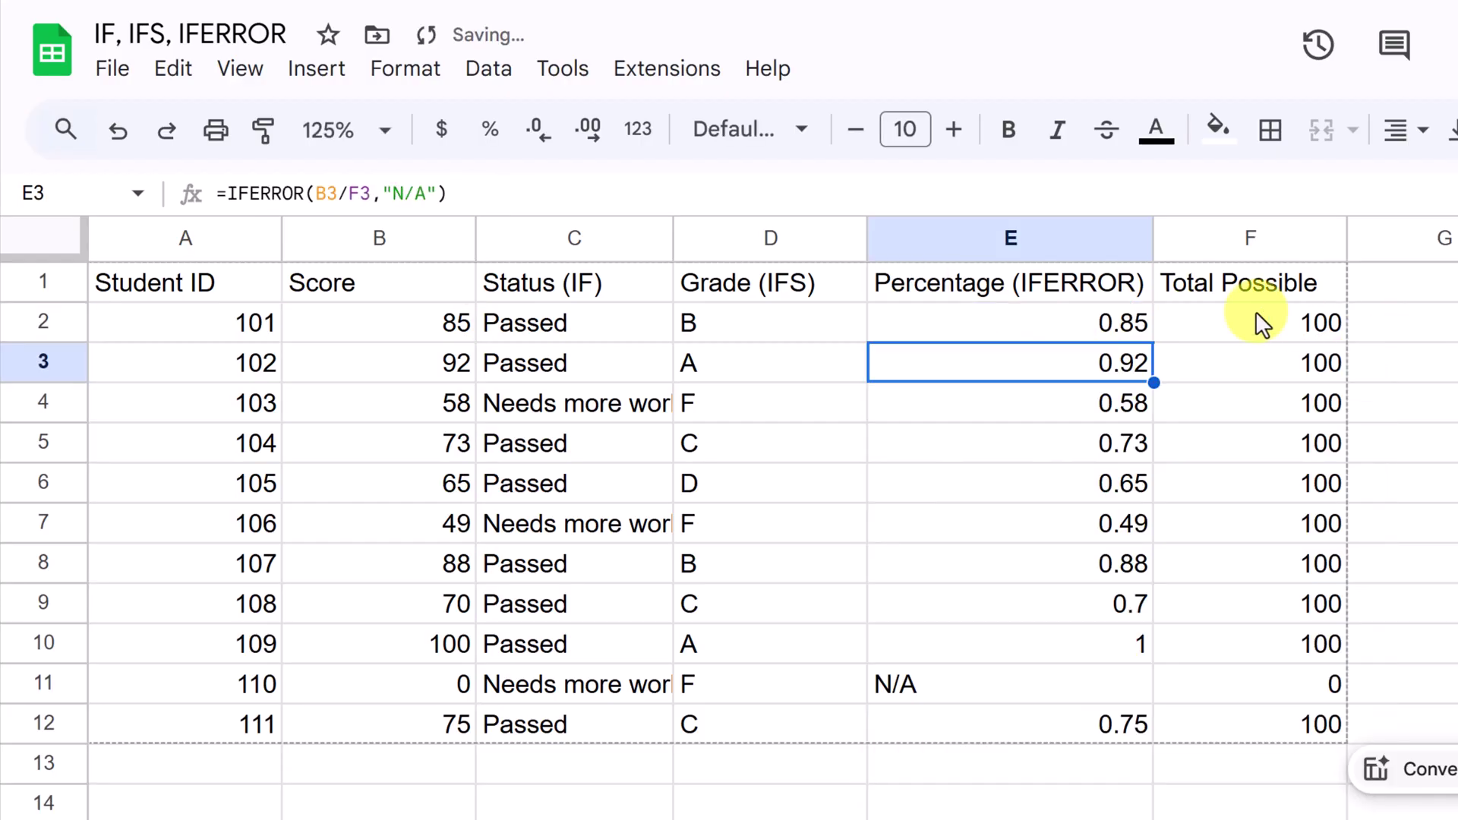
Fill the blank-on-error formula down to E12 and confirm E11 is blank.
left_click(1094, 323)
left_click_drag(1156, 342, 1140, 729)
left_click(1096, 761)
left_click(1115, 688)
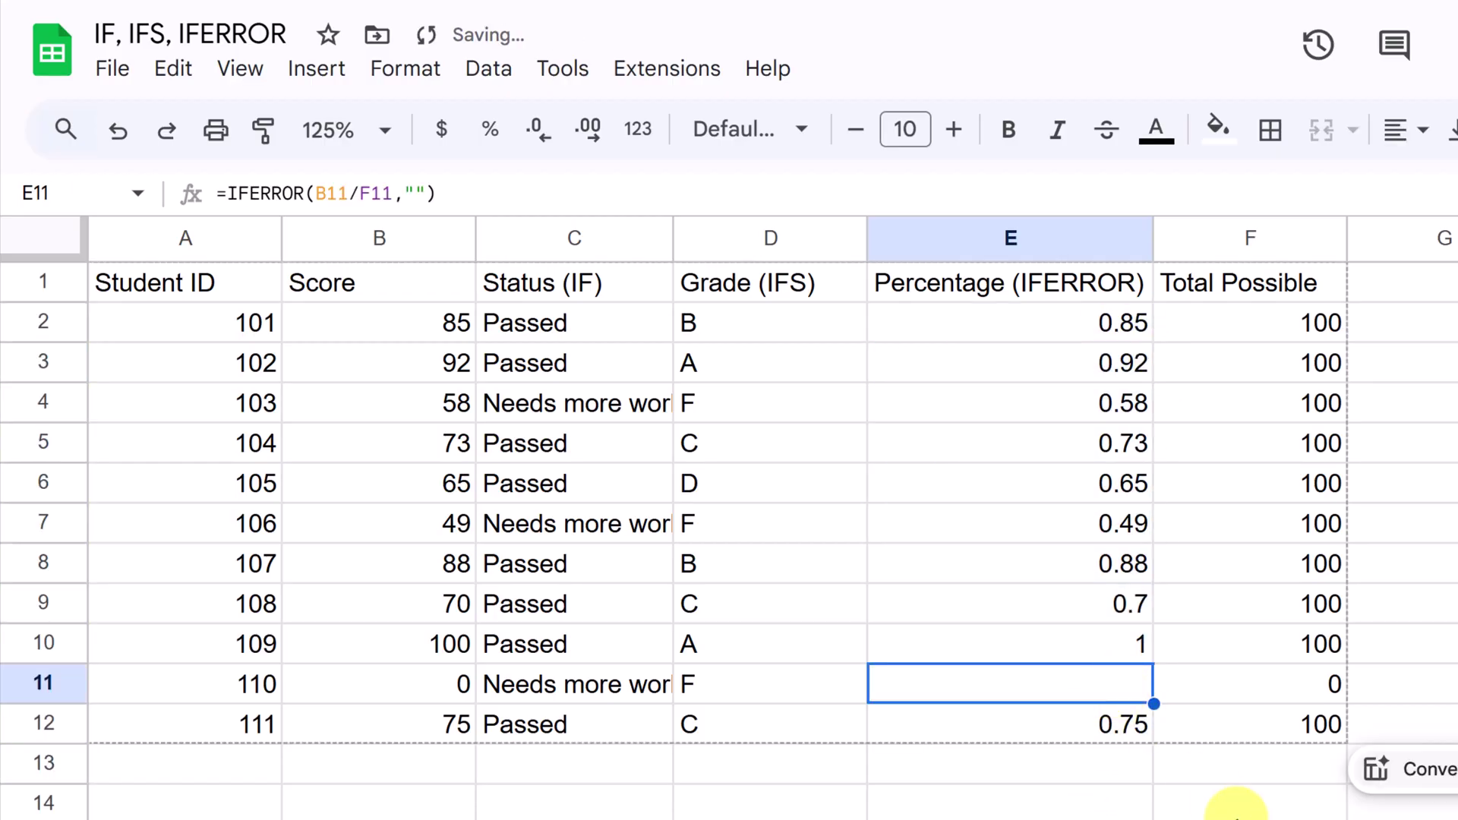